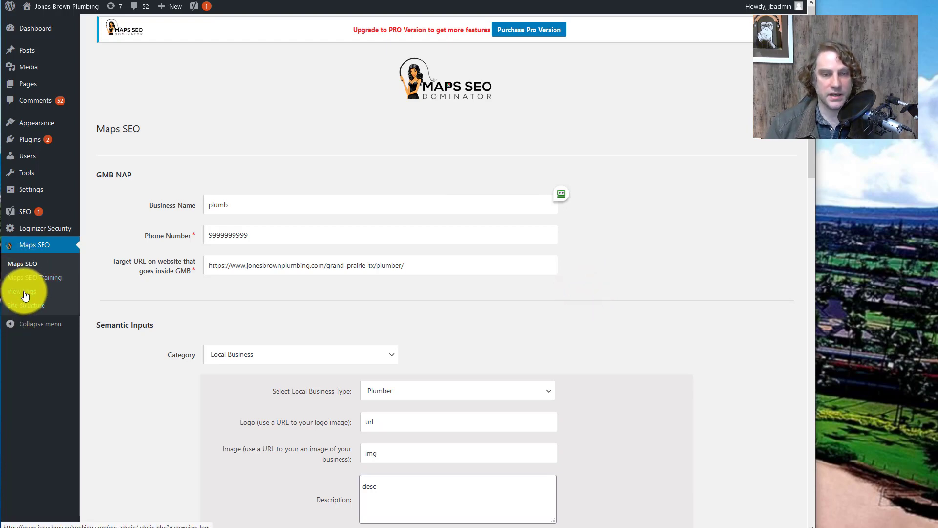
Step: Open the run logs, sort them by date with the newest first, and rerun the latest plumber page entry with edits
{"action": "left_click", "coordinate": [24, 293]}
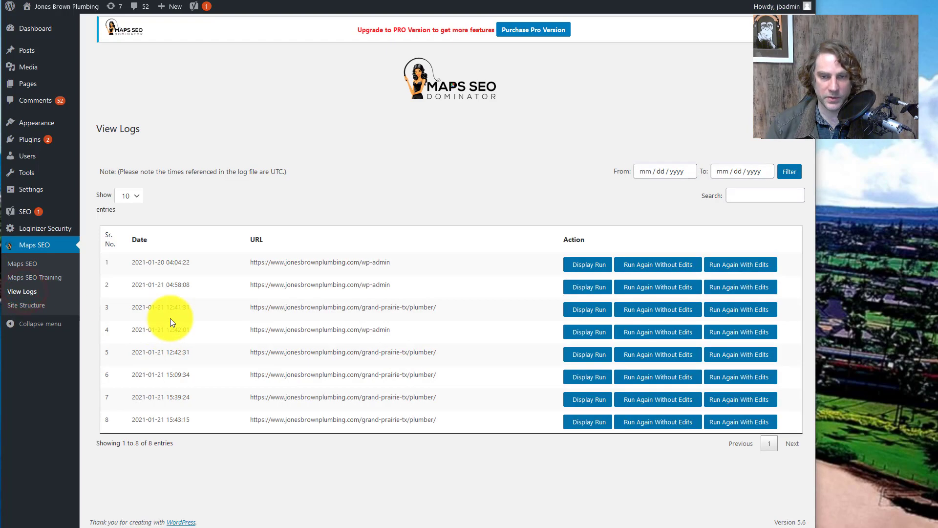
{"action": "left_click", "coordinate": [139, 240]}
{"action": "left_click", "coordinate": [141, 240]}
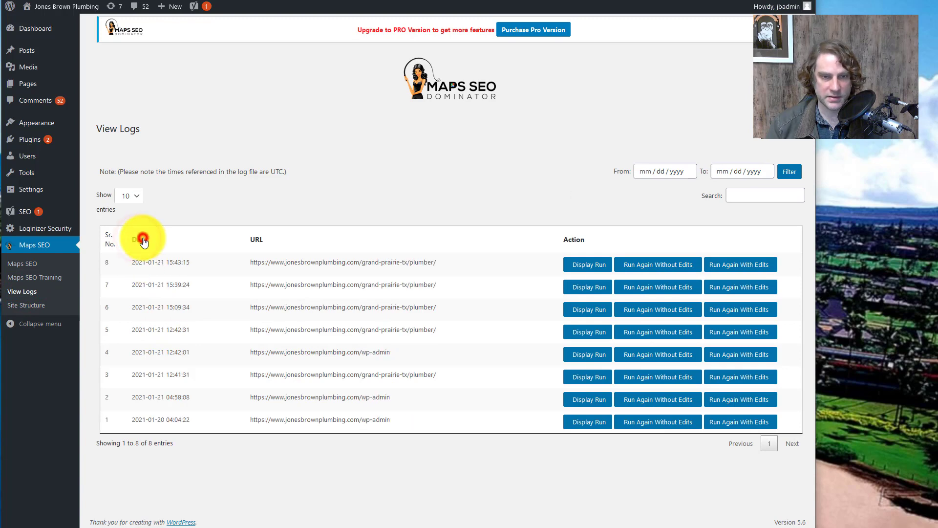
{"action": "left_click", "coordinate": [727, 267]}
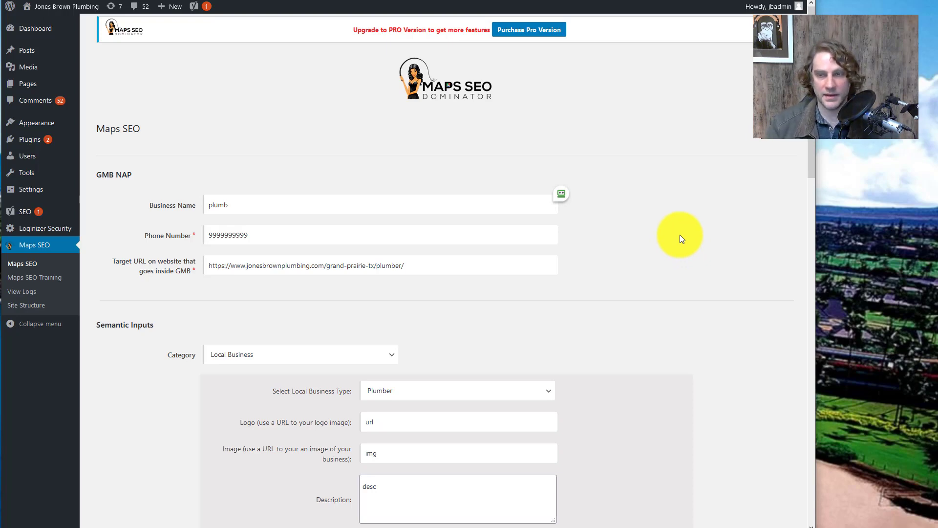
Step: Review the reloaded business, semantic, social and hours inputs, and run the SEO analysis again
{"action": "scroll", "coordinate": [655, 236], "scroll_direction": "down", "scroll_amount": 1}
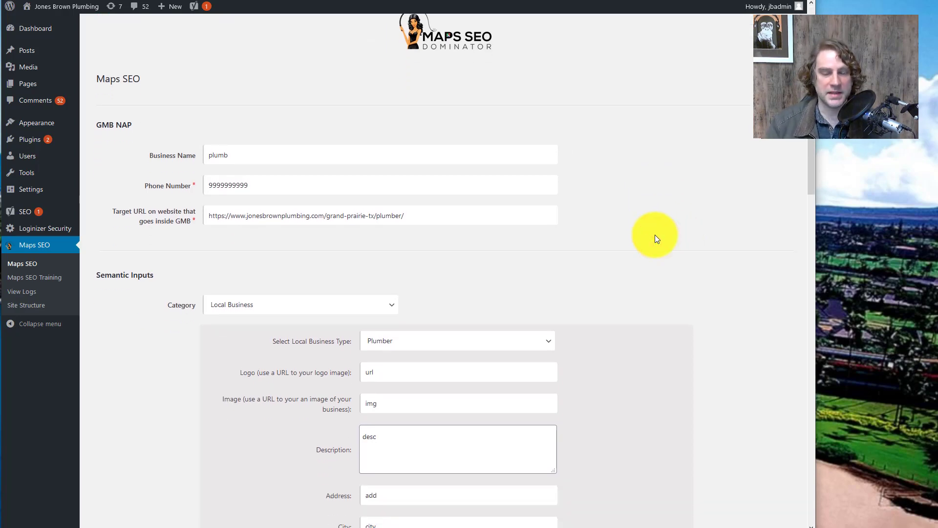
{"action": "scroll", "coordinate": [655, 238], "scroll_direction": "up", "scroll_amount": 1}
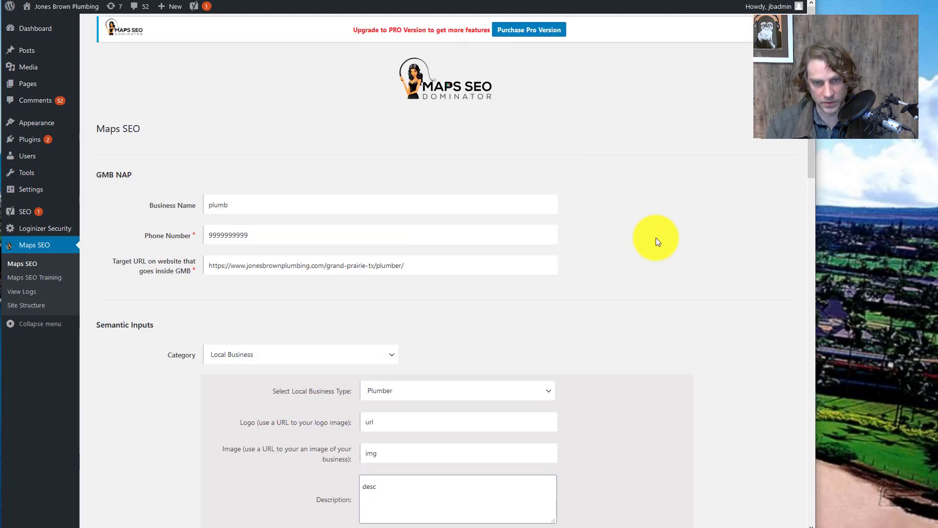
{"action": "scroll", "coordinate": [656, 239], "scroll_direction": "down", "scroll_amount": 3}
{"action": "scroll", "coordinate": [653, 282], "scroll_direction": "down", "scroll_amount": 10}
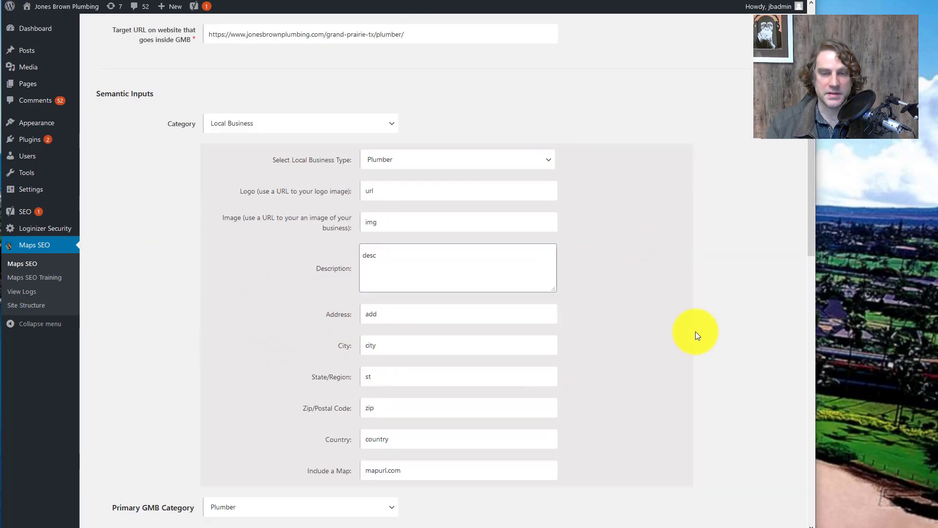
{"action": "scroll", "coordinate": [702, 250], "scroll_direction": "down", "scroll_amount": 7}
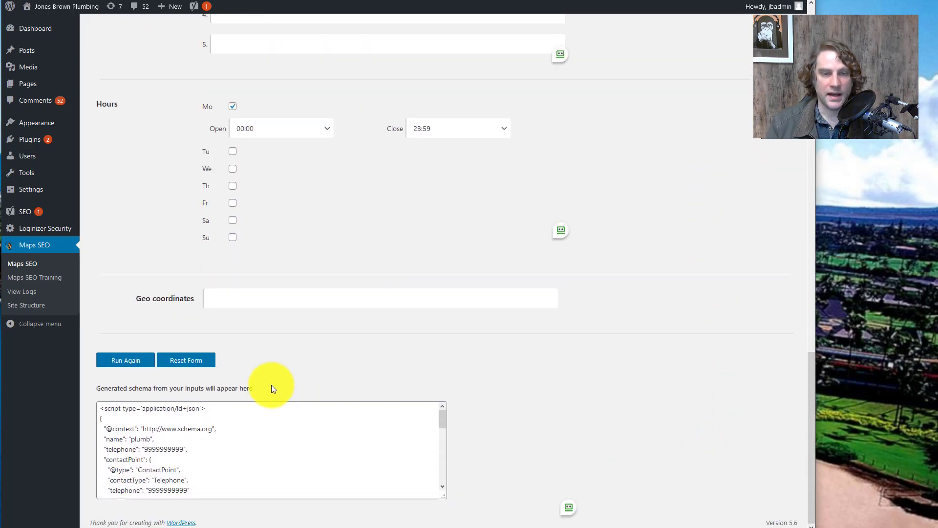
{"action": "left_click", "coordinate": [104, 355]}
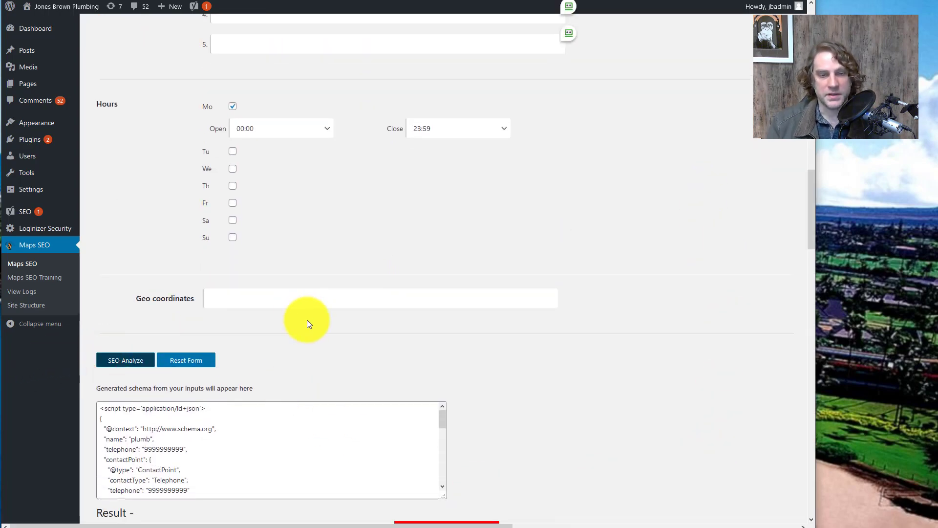
Step: Examine the analysis score and the findings for title, URL, and H1, H2 and H3 tags
{"action": "scroll", "coordinate": [298, 342], "scroll_direction": "down", "scroll_amount": 1}
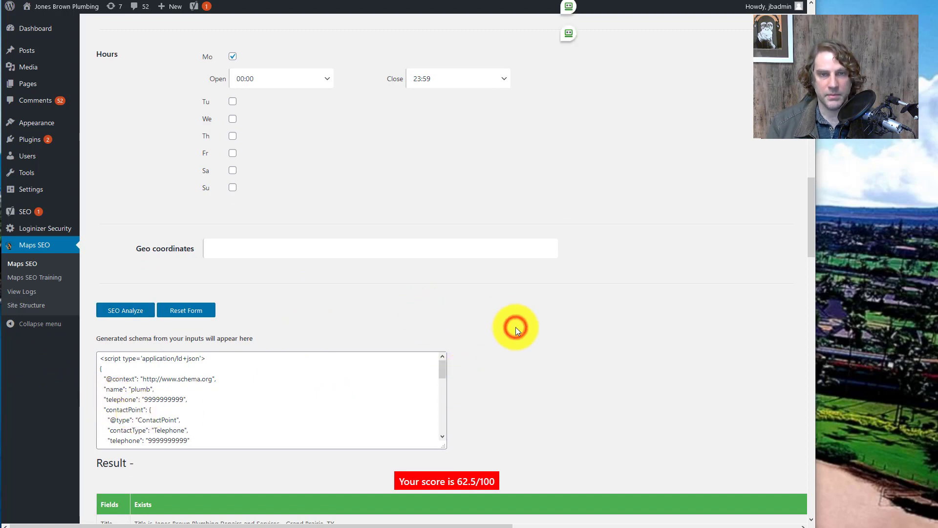
{"action": "scroll", "coordinate": [516, 327], "scroll_direction": "down", "scroll_amount": 3}
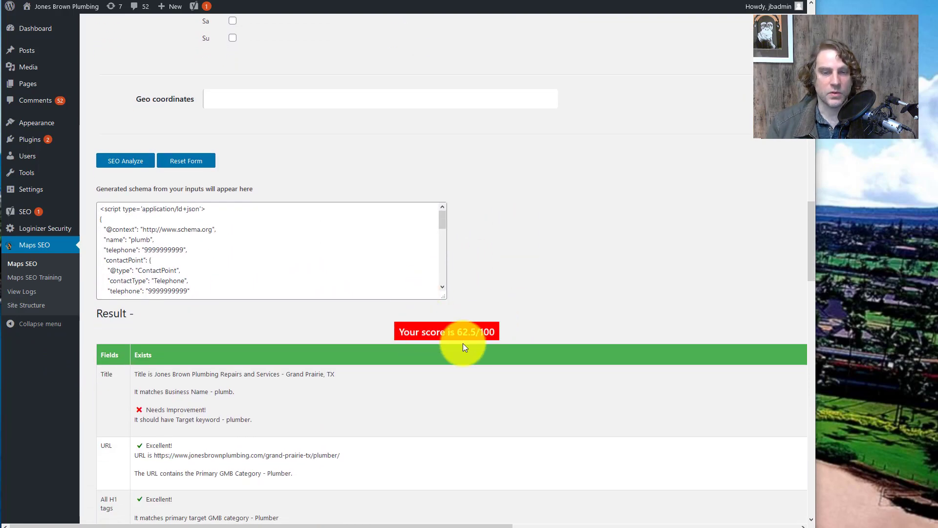
{"action": "scroll", "coordinate": [463, 344], "scroll_direction": "down", "scroll_amount": 6}
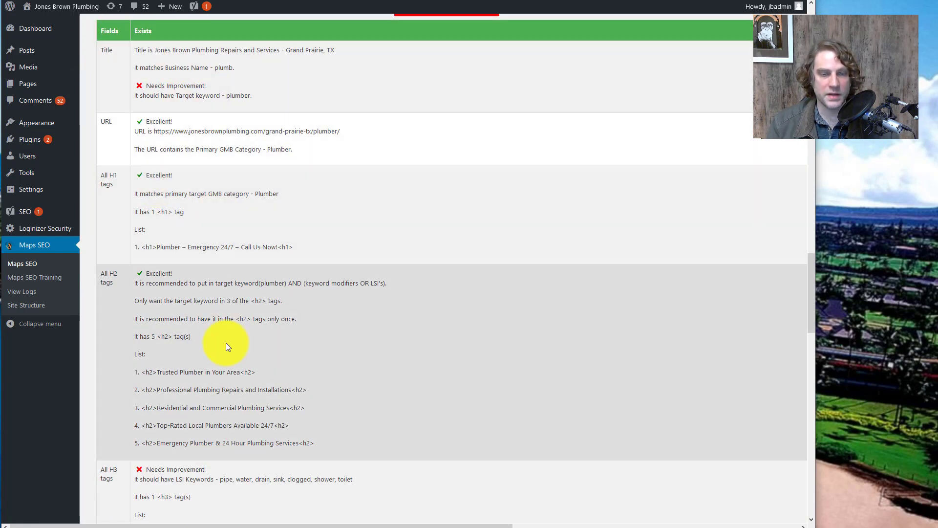
{"action": "scroll", "coordinate": [225, 342], "scroll_direction": "down", "scroll_amount": 2}
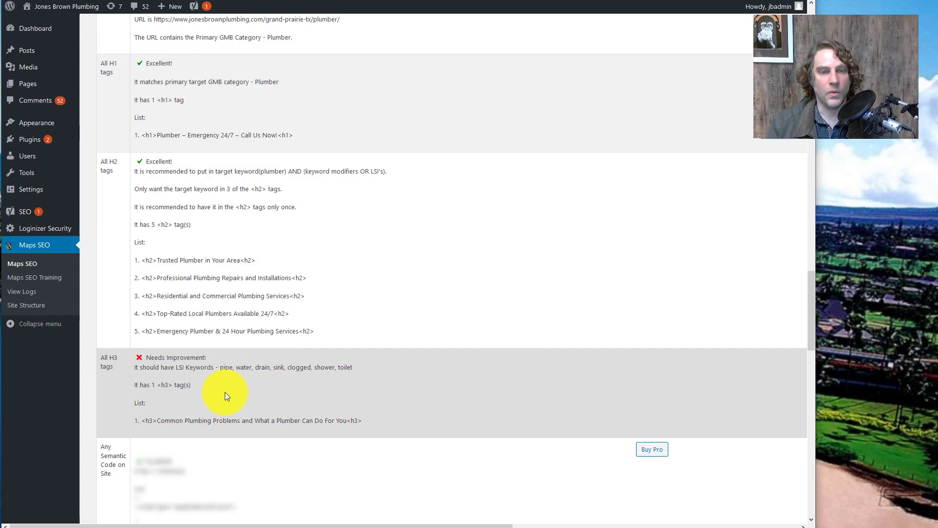
{"action": "scroll", "coordinate": [221, 391], "scroll_direction": "up", "scroll_amount": 9}
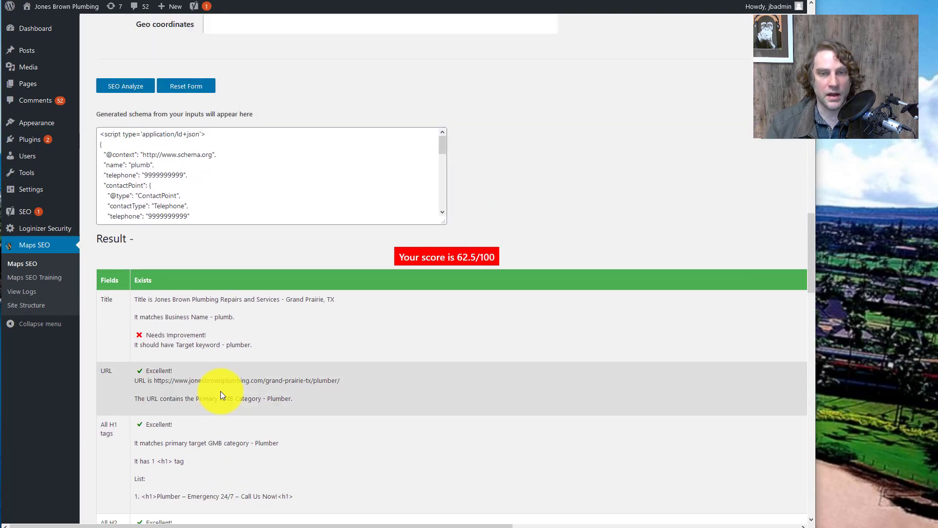
{"action": "scroll", "coordinate": [602, 366], "scroll_direction": "up", "scroll_amount": 1}
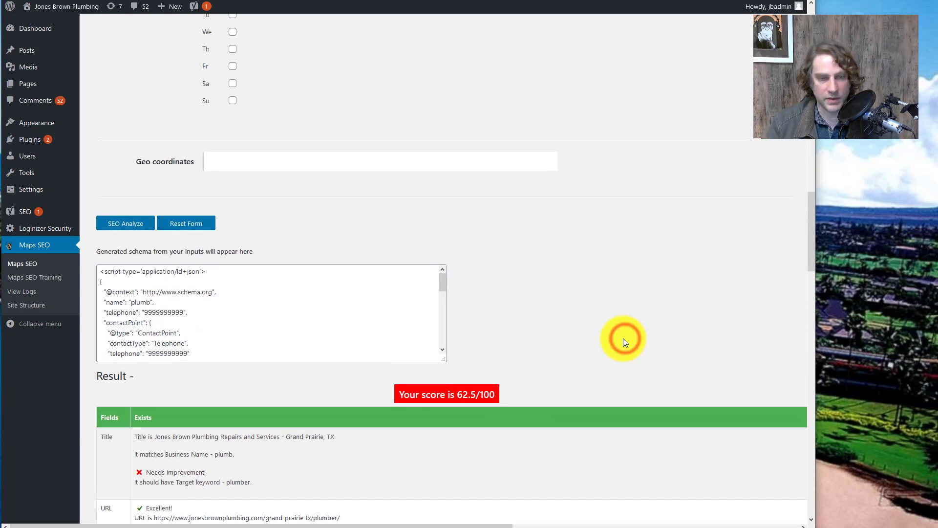
Step: Highlight the target URL in the GMB NAP section to check which page was analyzed
{"action": "scroll", "coordinate": [623, 339], "scroll_direction": "up", "scroll_amount": 2}
{"action": "scroll", "coordinate": [623, 336], "scroll_direction": "up", "scroll_amount": 10}
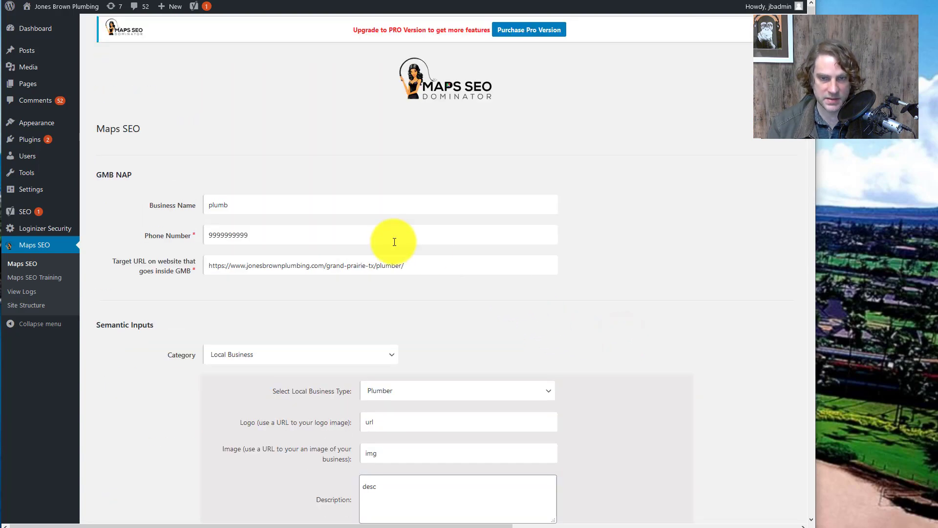
{"action": "left_click", "coordinate": [416, 265]}
{"action": "key", "text": "ctrl+a"}
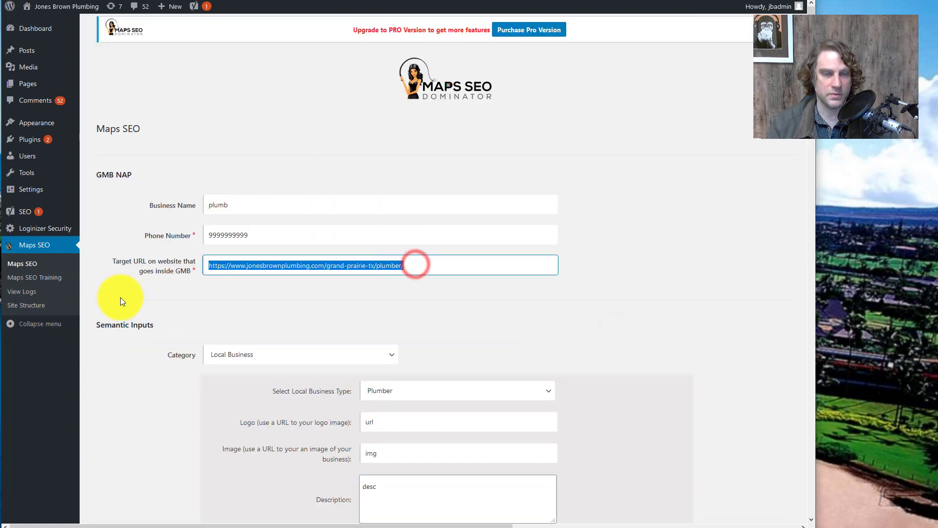
{"action": "left_click", "coordinate": [198, 301]}
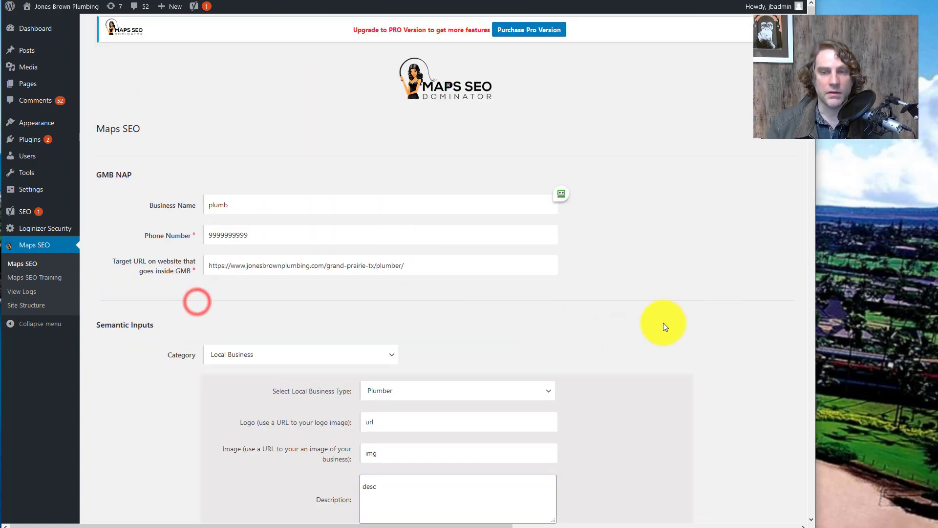
Step: Look over the form inputs and the results, including the semantic code row, and return to the social URLs and hours
{"action": "scroll", "coordinate": [664, 323], "scroll_direction": "down", "scroll_amount": 15}
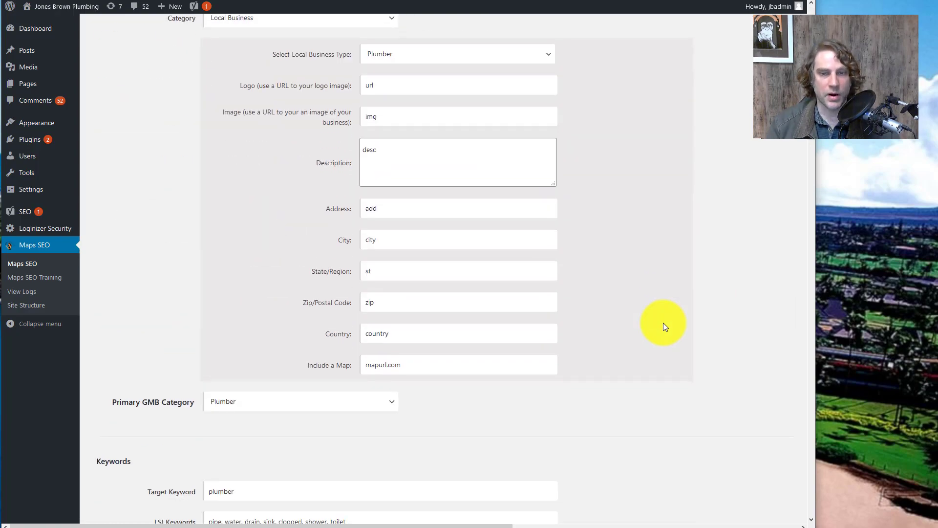
{"action": "scroll", "coordinate": [664, 323], "scroll_direction": "down", "scroll_amount": 20}
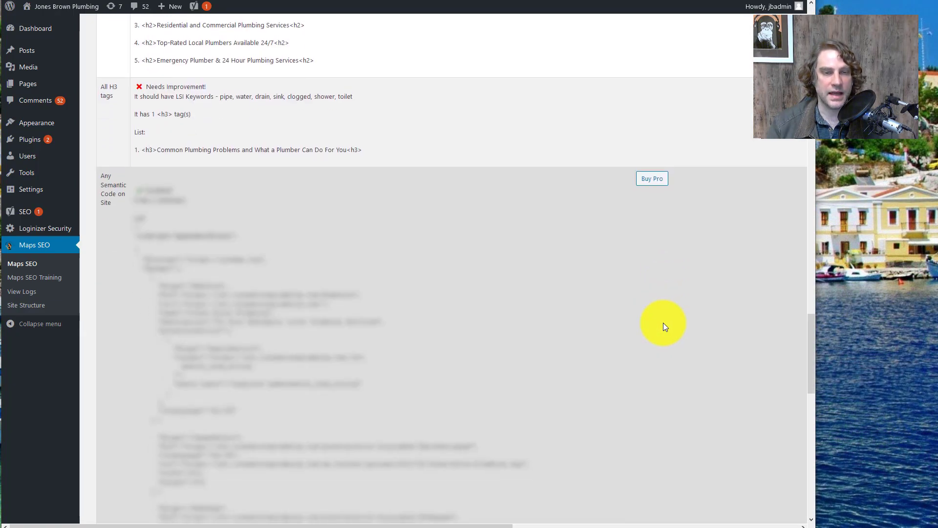
{"action": "scroll", "coordinate": [664, 323], "scroll_direction": "up", "scroll_amount": 20}
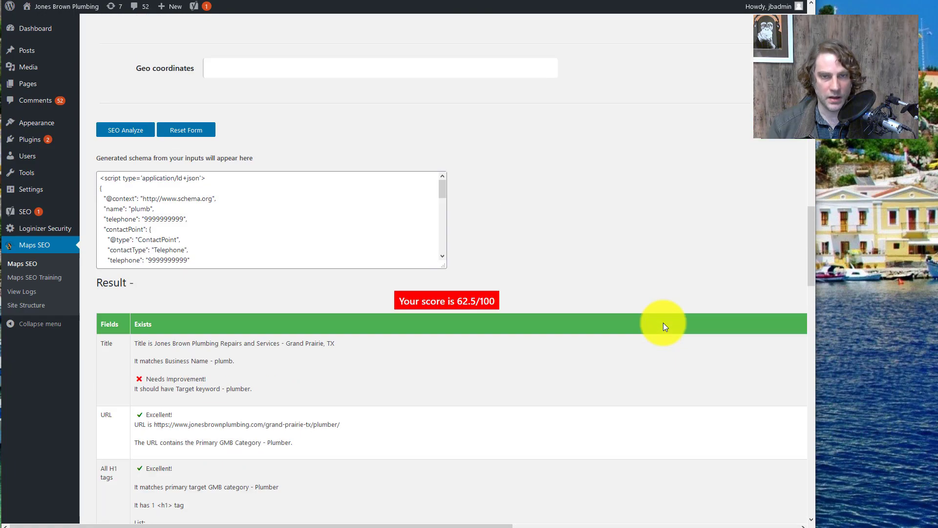
{"action": "scroll", "coordinate": [664, 326], "scroll_direction": "up", "scroll_amount": 7}
{"action": "left_click", "coordinate": [664, 326]}
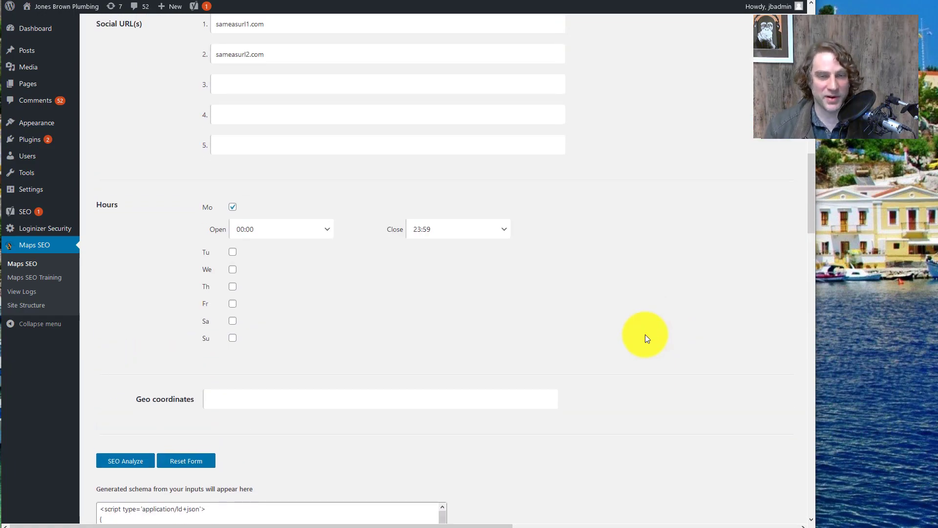
{"action": "scroll", "coordinate": [645, 337], "scroll_direction": "up", "scroll_amount": 2}
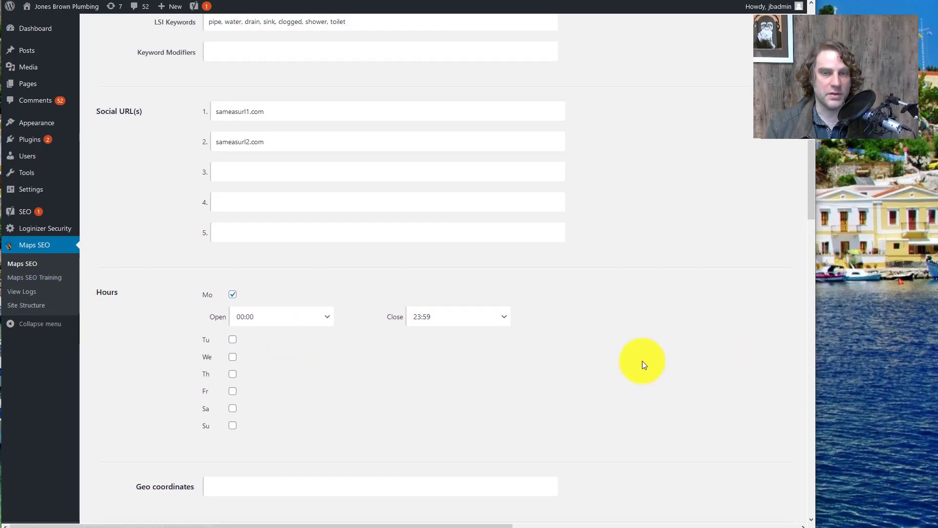
Step: View the Maps SEO Training page and open the Site Structure page
{"action": "left_click", "coordinate": [40, 283]}
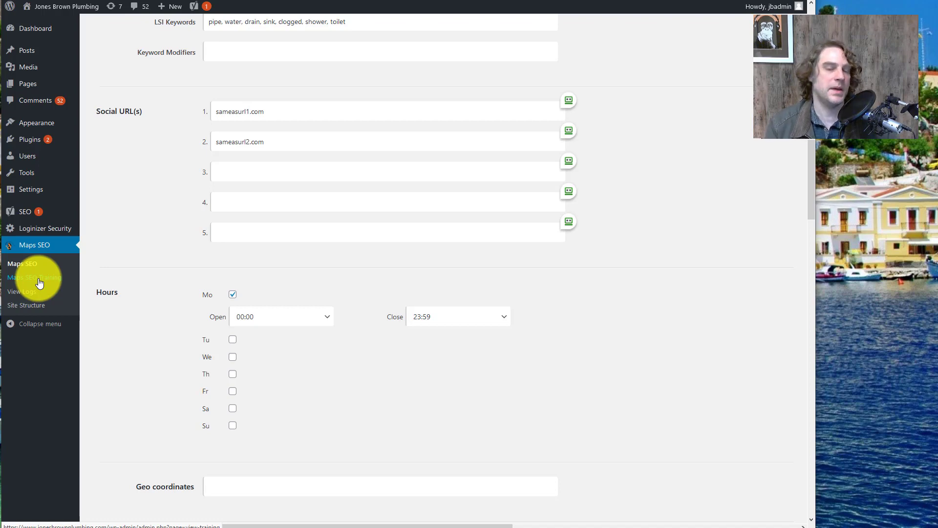
{"action": "left_click", "coordinate": [39, 282]}
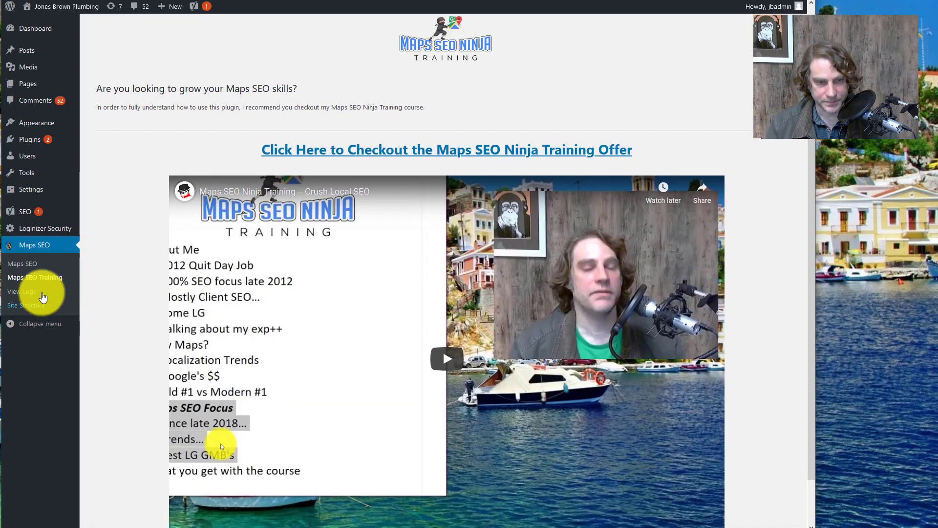
{"action": "left_click", "coordinate": [26, 307]}
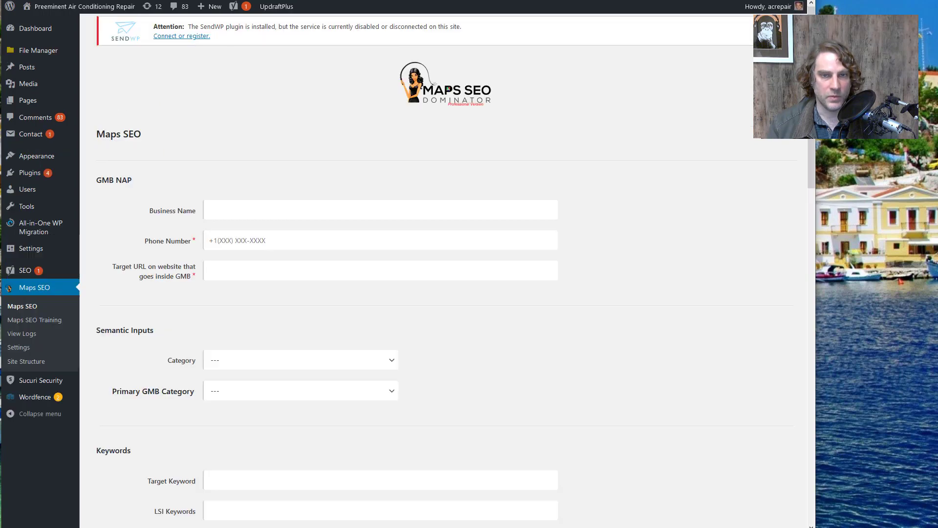
Step: On the Preeminent Air Conditioning Repair site, sort the run logs by newest date and rerun the latest hvac-contractor entry with edits
{"action": "left_click", "coordinate": [23, 335]}
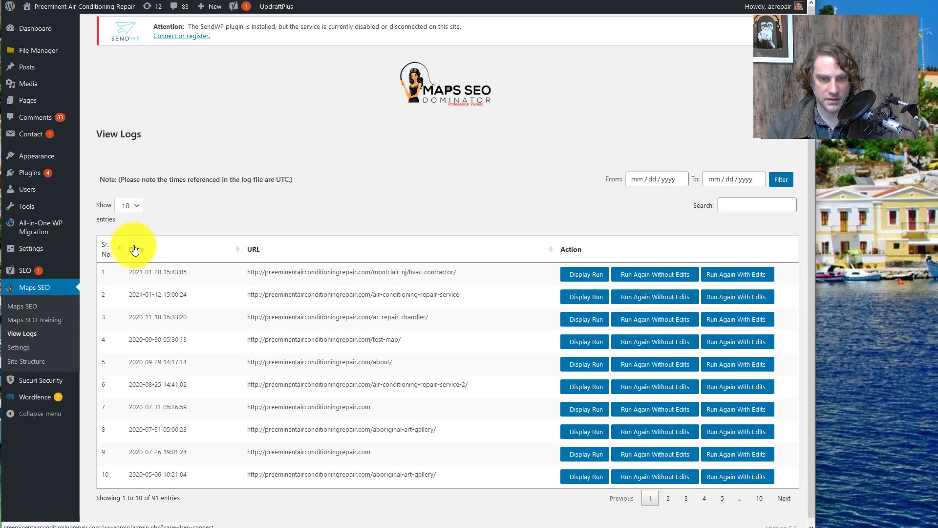
{"action": "left_click", "coordinate": [135, 250]}
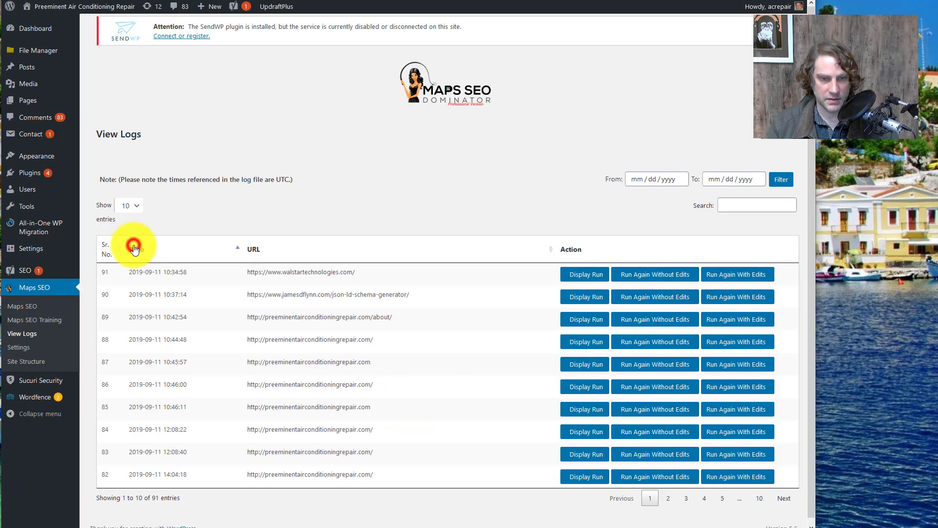
{"action": "left_click", "coordinate": [136, 249]}
{"action": "left_click", "coordinate": [737, 273]}
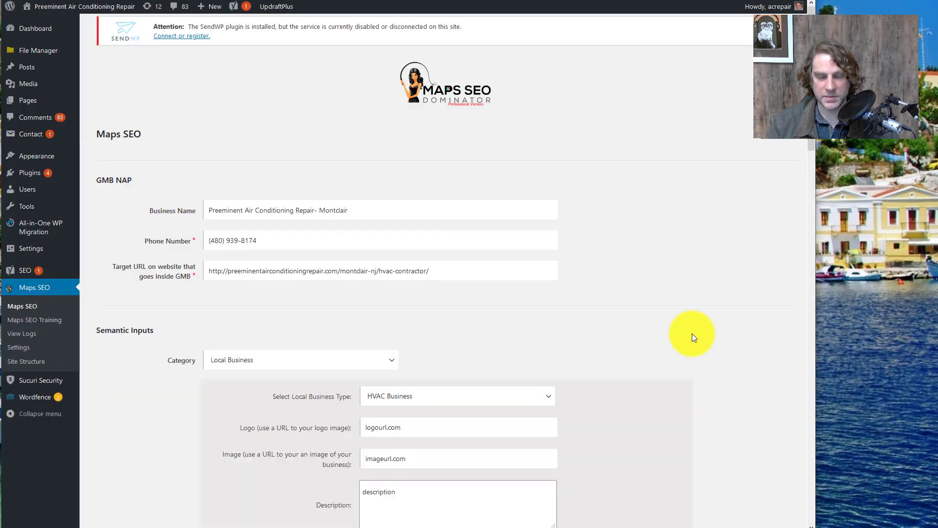
Step: Review the reloaded inputs down to POI Checking and read the help note for the POI coordinates
{"action": "scroll", "coordinate": [692, 335], "scroll_direction": "down", "scroll_amount": 10}
{"action": "scroll", "coordinate": [692, 333], "scroll_direction": "down", "scroll_amount": 10}
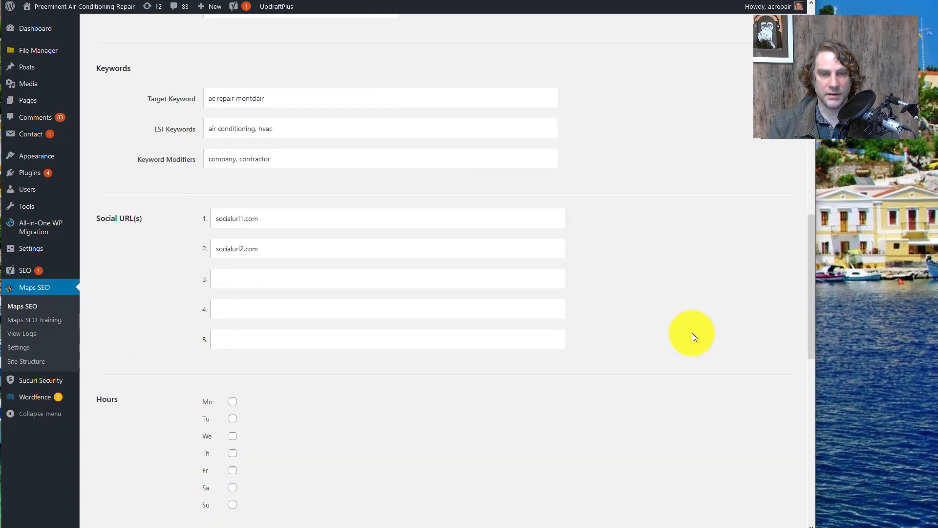
{"action": "scroll", "coordinate": [696, 336], "scroll_direction": "down", "scroll_amount": 1}
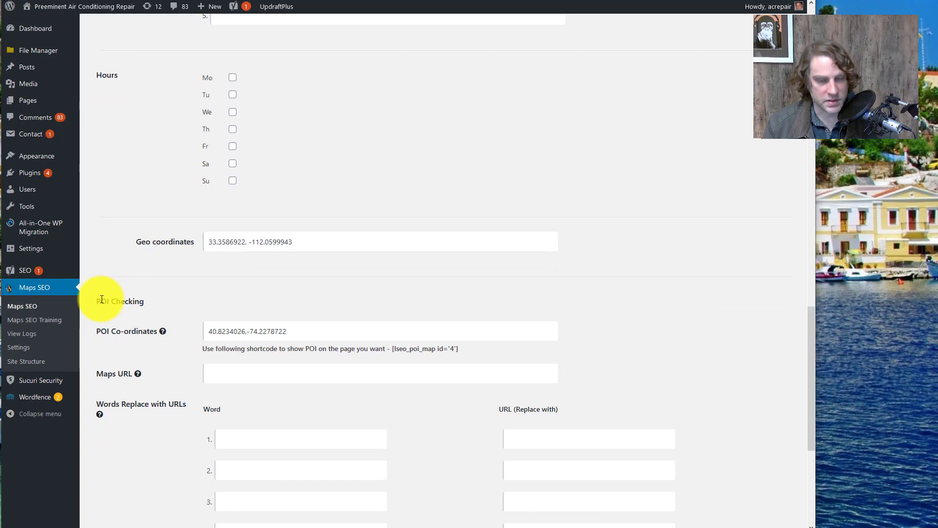
{"action": "scroll", "coordinate": [102, 299], "scroll_direction": "down", "scroll_amount": 1}
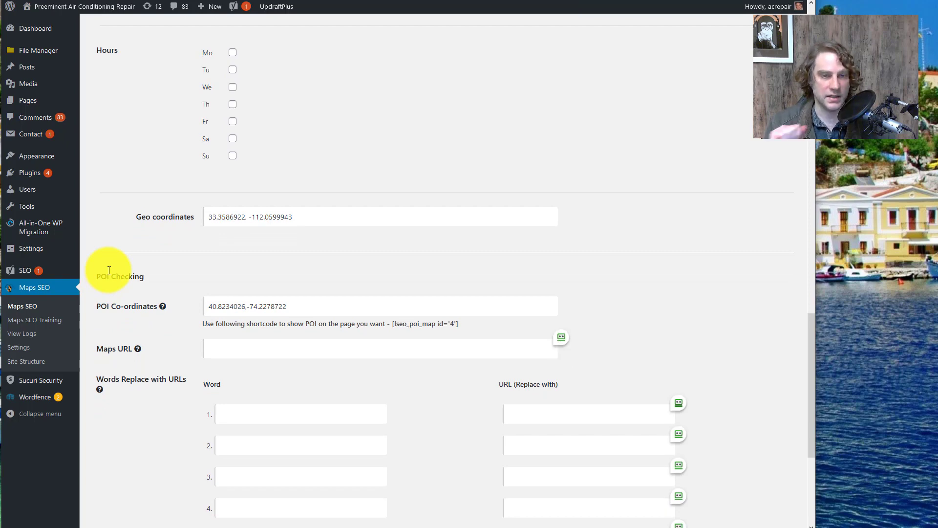
{"action": "left_click", "coordinate": [162, 308]}
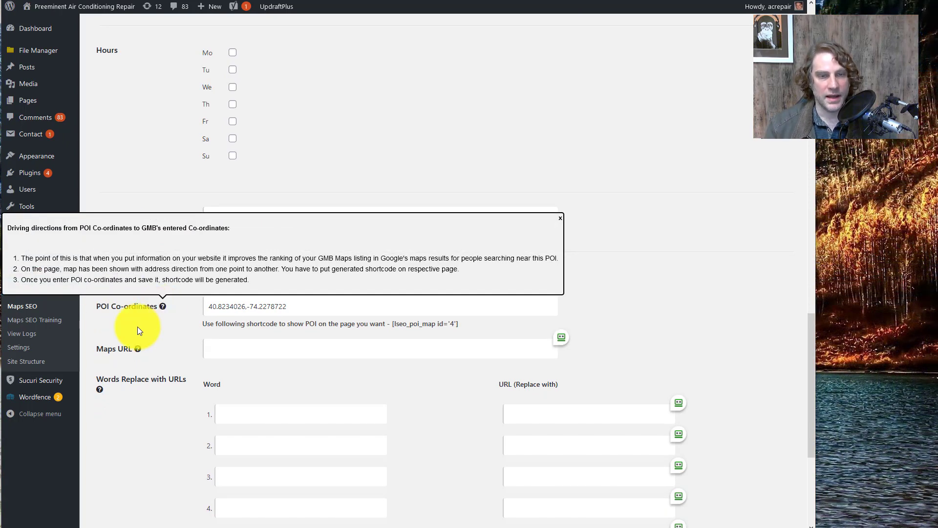
{"action": "left_click", "coordinate": [137, 327]}
{"action": "left_click", "coordinate": [560, 218]}
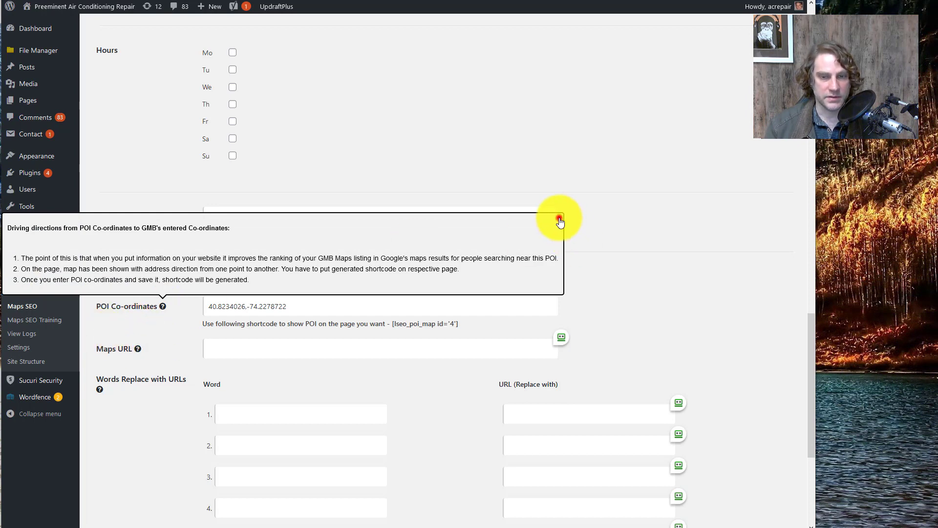
Step: Enter mapsurl.com as the Maps URL under POI Checking
{"action": "scroll", "coordinate": [119, 314], "scroll_direction": "down", "scroll_amount": 1}
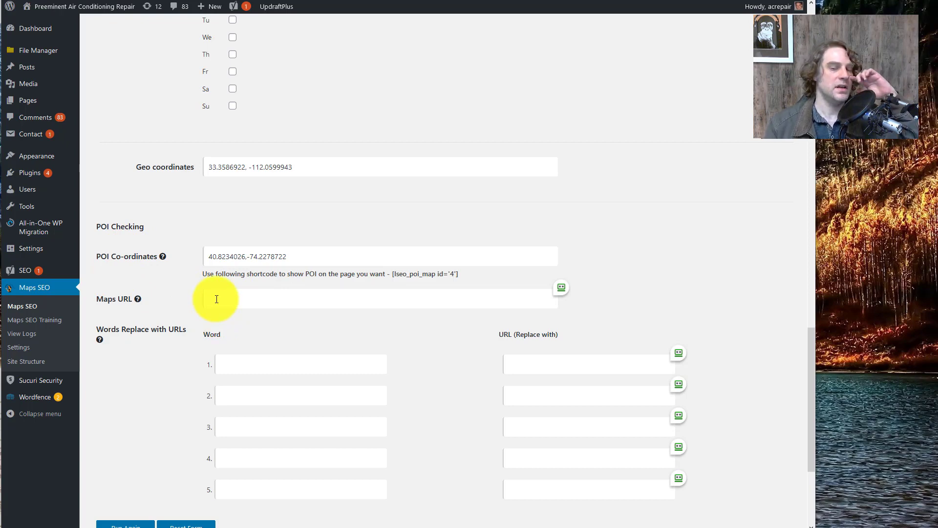
{"action": "left_click", "coordinate": [217, 299]}
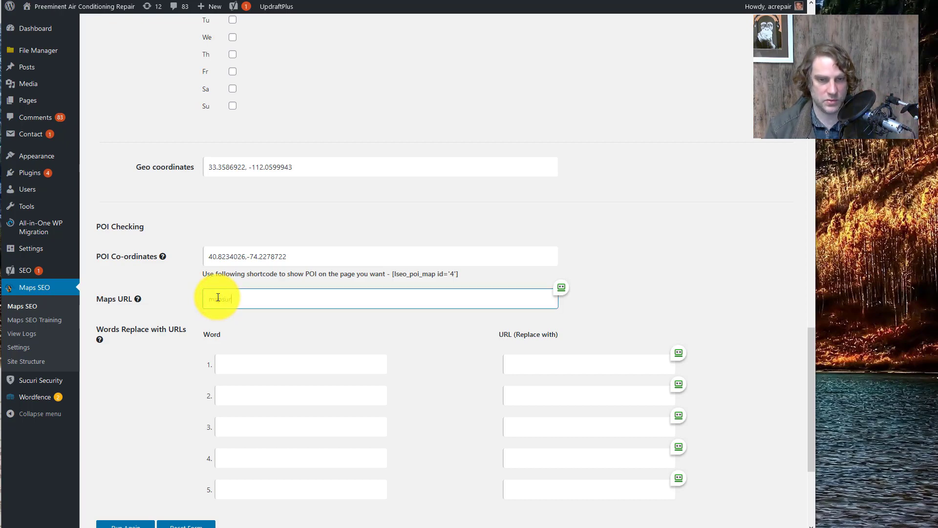
{"action": "type", "text": "mapsurl.com"}
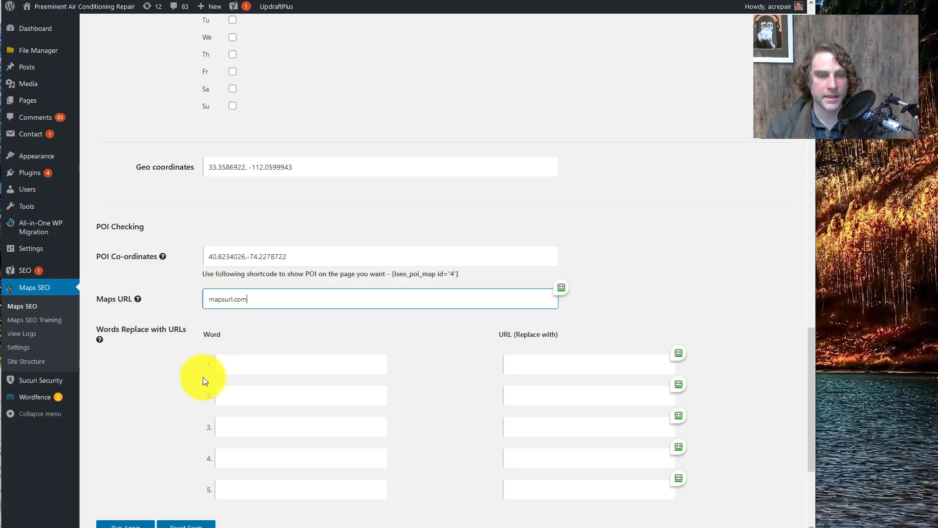
{"action": "left_click", "coordinate": [187, 377]}
Step: Read the help note for Words Replace with URLs and close it
{"action": "scroll", "coordinate": [125, 365], "scroll_direction": "down", "scroll_amount": 1}
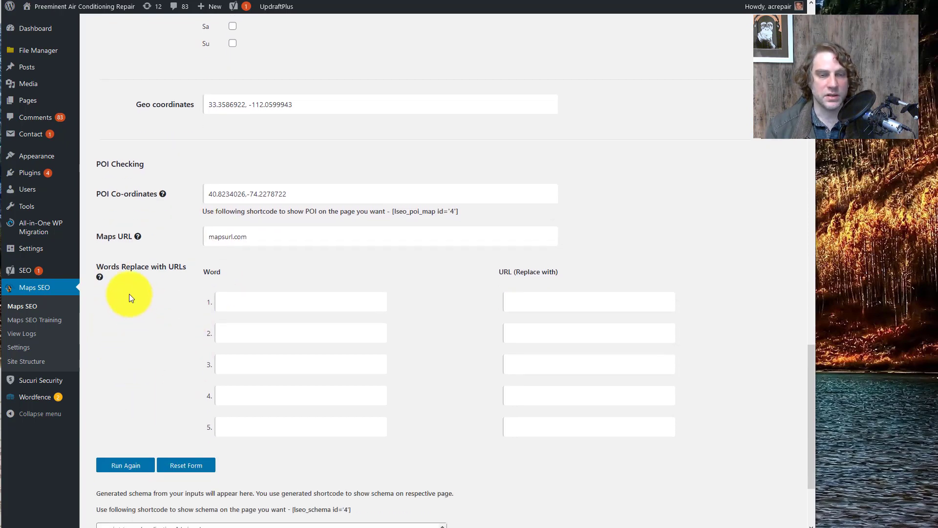
{"action": "left_click", "coordinate": [97, 275]}
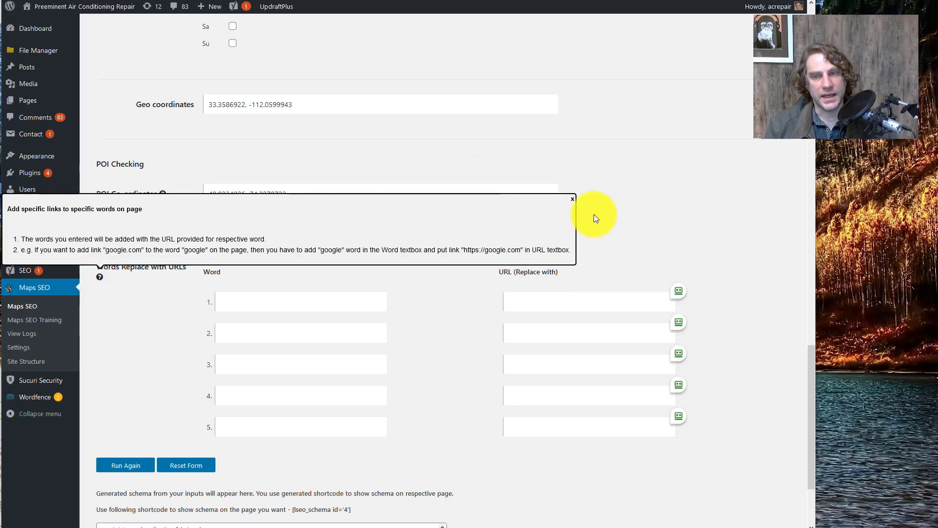
{"action": "left_click", "coordinate": [574, 200]}
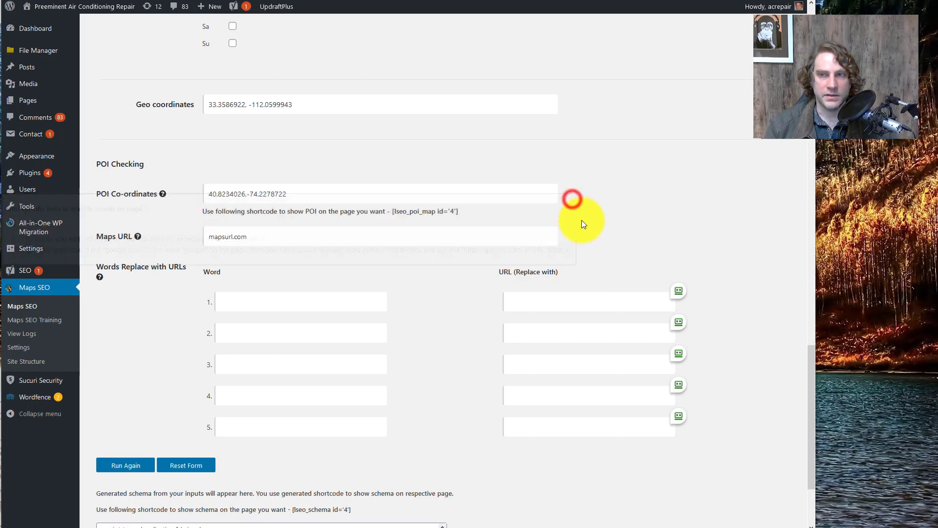
{"action": "left_click", "coordinate": [130, 342]}
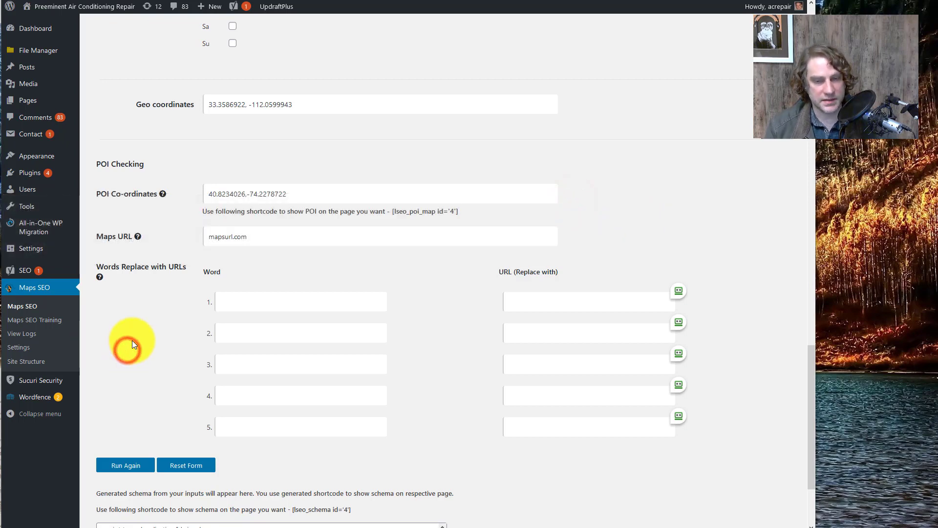
Step: Highlight the generated schema shortcode [lseo_schema id='4'] and run the analysis again
{"action": "scroll", "coordinate": [137, 329], "scroll_direction": "down", "scroll_amount": 2}
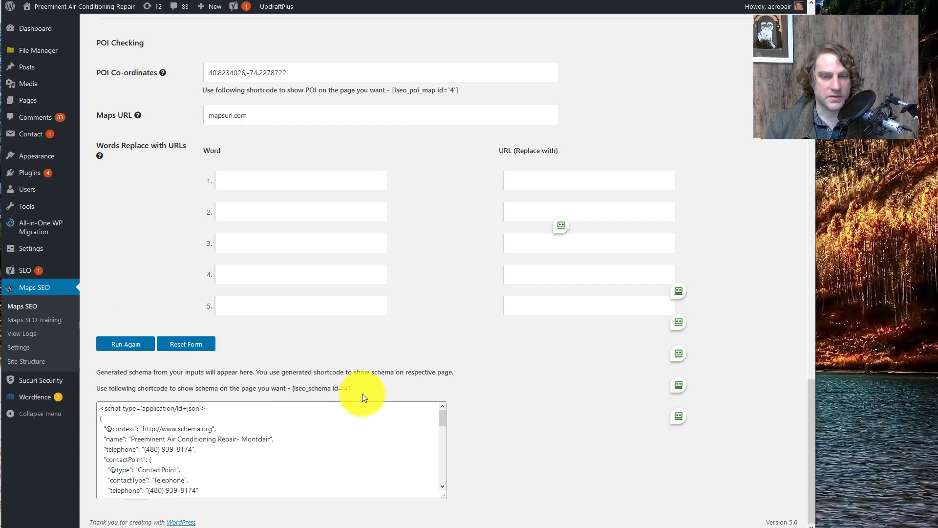
{"action": "left_click_drag", "start_coordinate": [362, 394], "coordinate": [292, 392]}
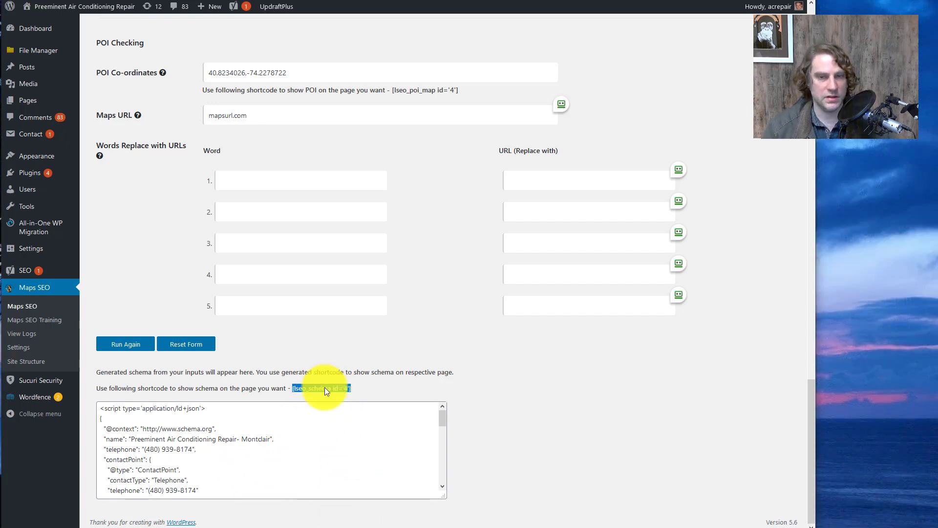
{"action": "left_click", "coordinate": [118, 344]}
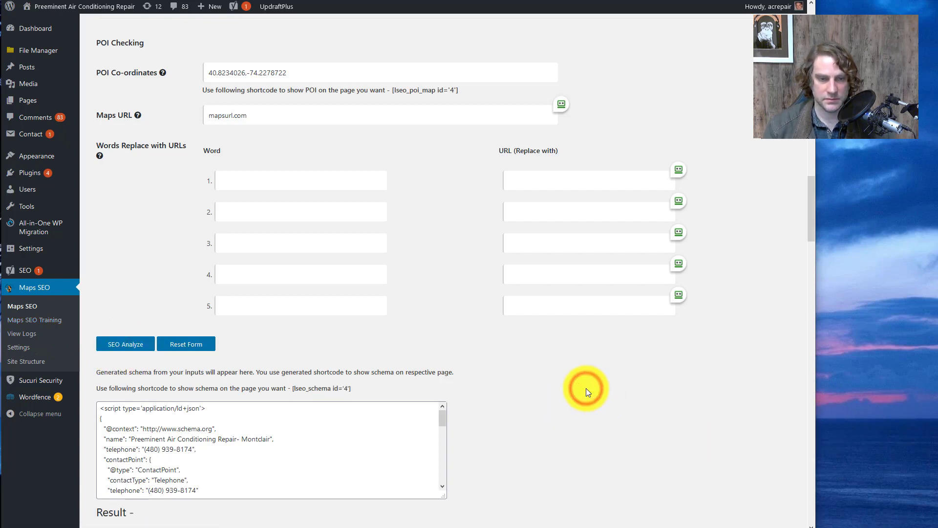
Step: Review the analysis results from the score and title through the heading tags and address check to the semantic code row
{"action": "scroll", "coordinate": [586, 388], "scroll_direction": "down", "scroll_amount": 7}
{"action": "scroll", "coordinate": [442, 216], "scroll_direction": "down", "scroll_amount": 4}
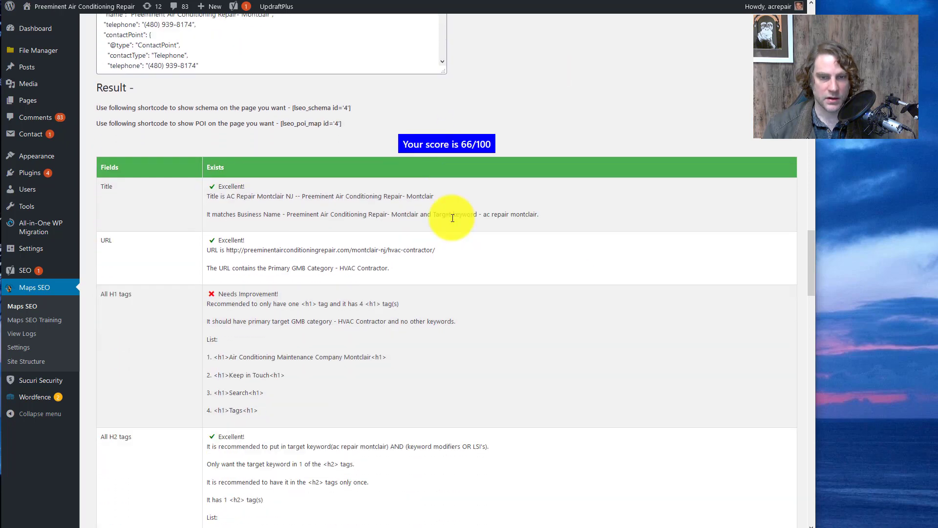
{"action": "scroll", "coordinate": [296, 283], "scroll_direction": "down", "scroll_amount": 6}
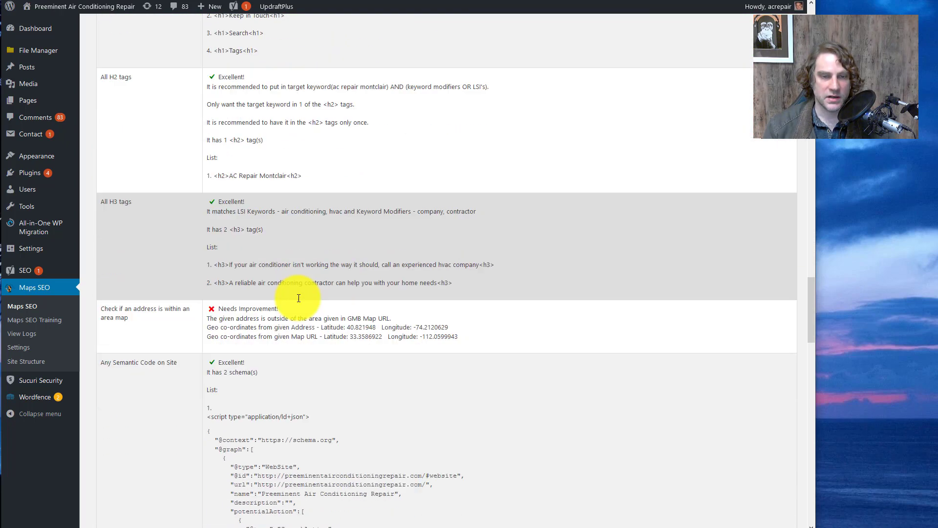
{"action": "scroll", "coordinate": [235, 283], "scroll_direction": "down", "scroll_amount": 3}
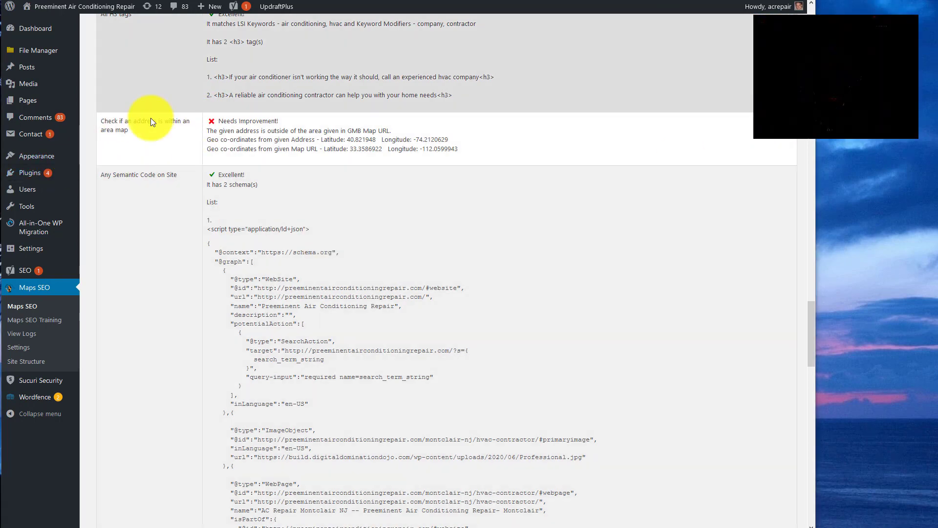
{"action": "scroll", "coordinate": [145, 145], "scroll_direction": "down", "scroll_amount": 1}
{"action": "scroll", "coordinate": [147, 142], "scroll_direction": "down", "scroll_amount": 3}
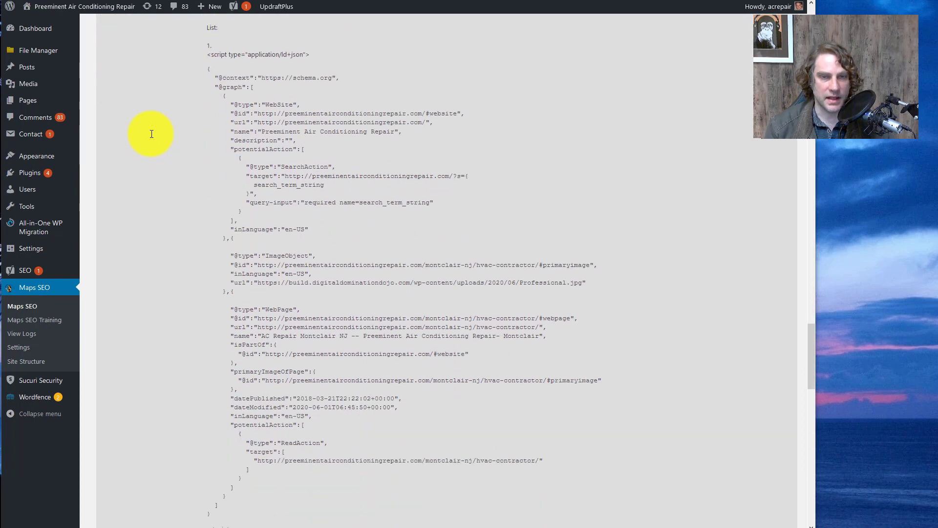
{"action": "scroll", "coordinate": [151, 135], "scroll_direction": "up", "scroll_amount": 2}
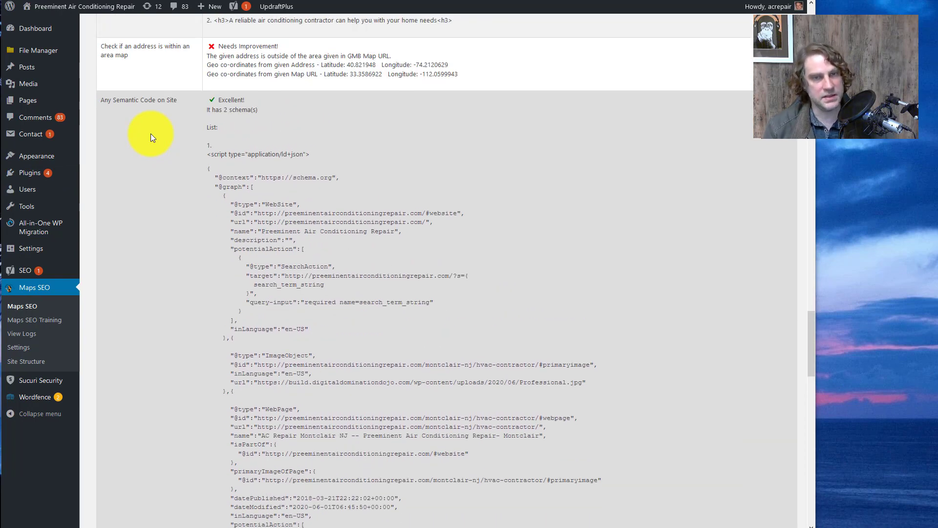
{"action": "scroll", "coordinate": [151, 133], "scroll_direction": "down", "scroll_amount": 2}
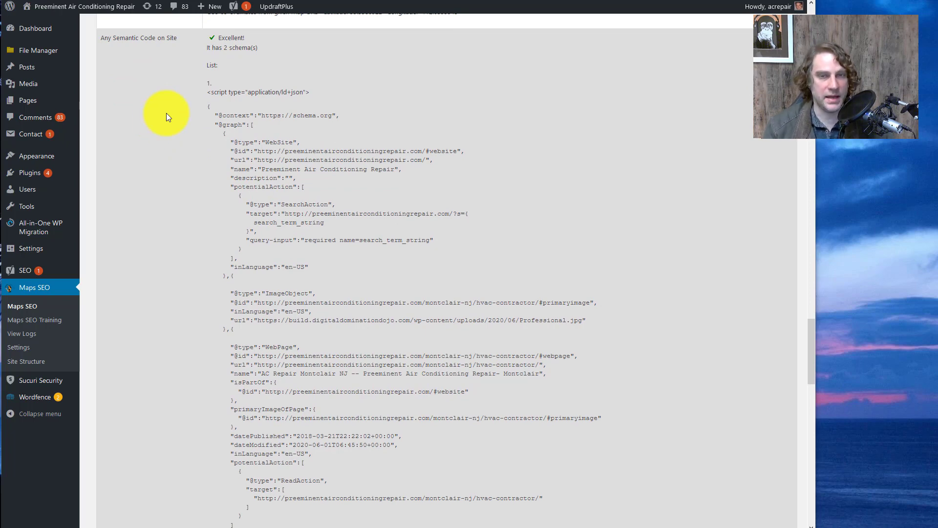
Step: Examine the rest of the semantic code, the GMB embed code row and the image checks down to AMP images
{"action": "scroll", "coordinate": [166, 114], "scroll_direction": "down", "scroll_amount": 5}
{"action": "scroll", "coordinate": [167, 115], "scroll_direction": "down", "scroll_amount": 3}
{"action": "scroll", "coordinate": [172, 112], "scroll_direction": "down", "scroll_amount": 5}
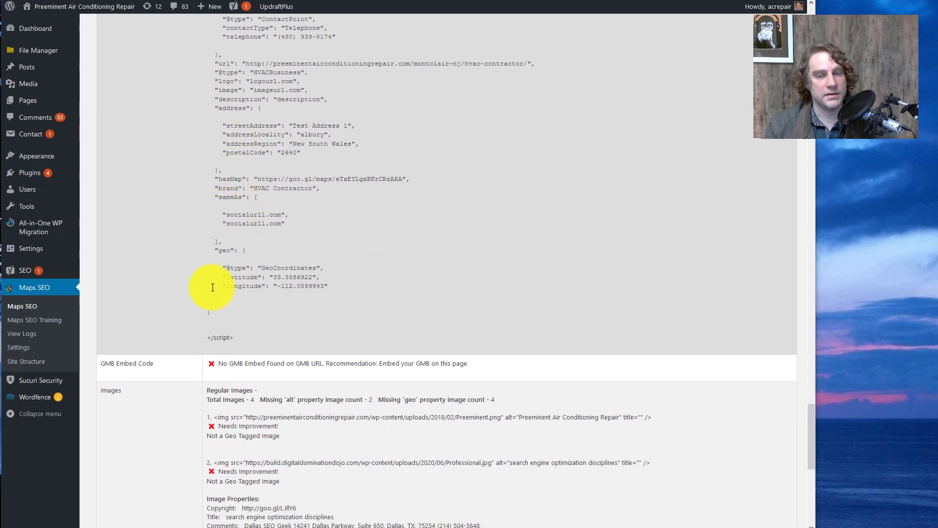
{"action": "scroll", "coordinate": [212, 287], "scroll_direction": "down", "scroll_amount": 2}
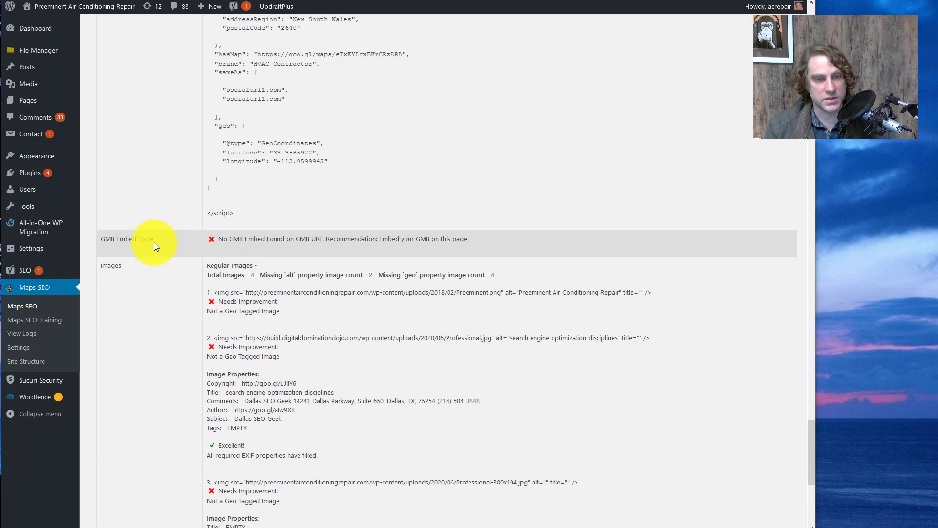
{"action": "scroll", "coordinate": [154, 243], "scroll_direction": "down", "scroll_amount": 2}
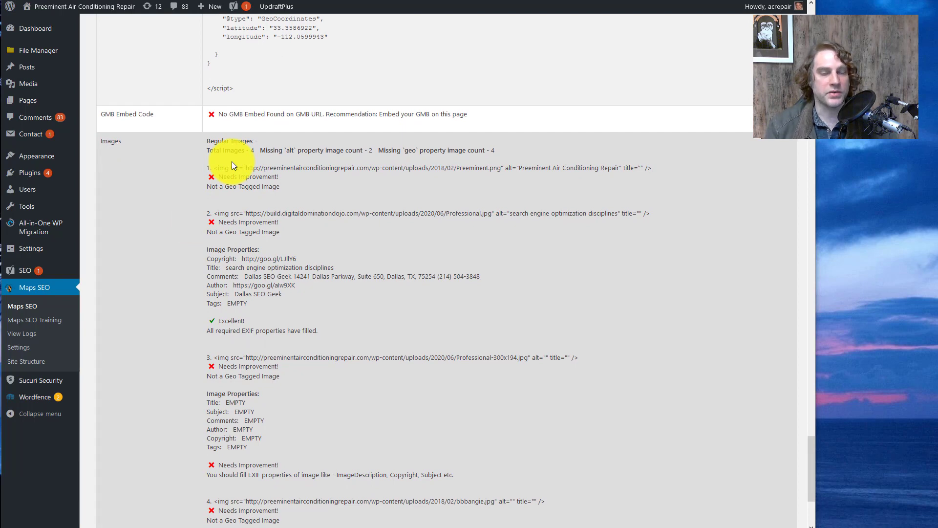
{"action": "scroll", "coordinate": [231, 161], "scroll_direction": "down", "scroll_amount": 3}
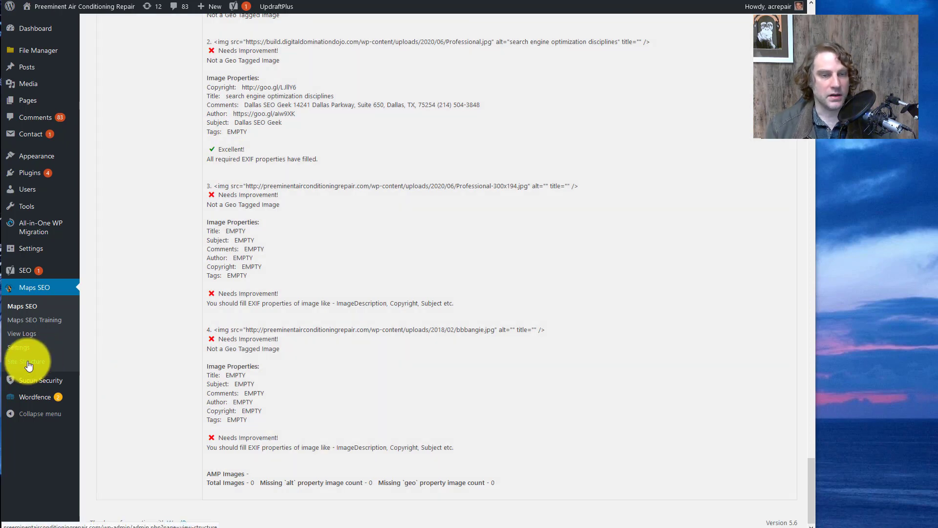
Step: Open the Site Structure page and unhide the hidden pages
{"action": "left_click", "coordinate": [28, 364]}
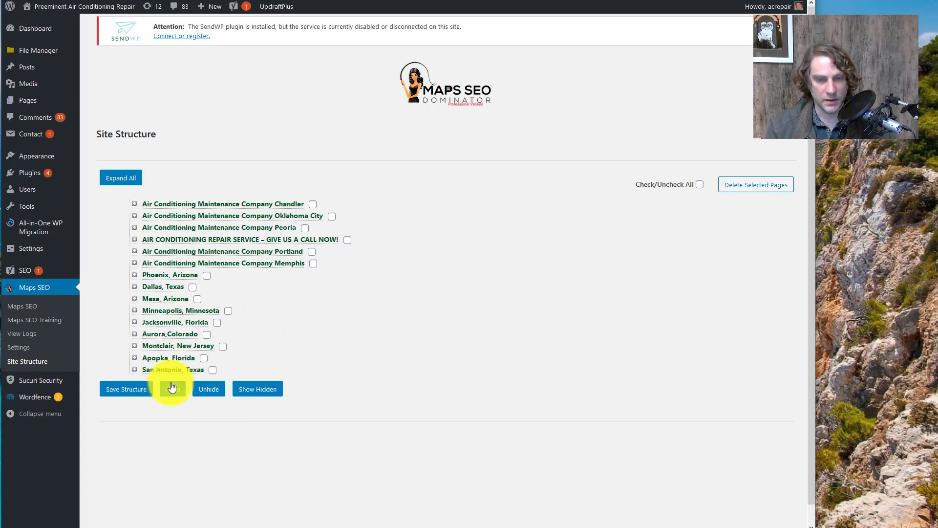
{"action": "left_click", "coordinate": [207, 388]}
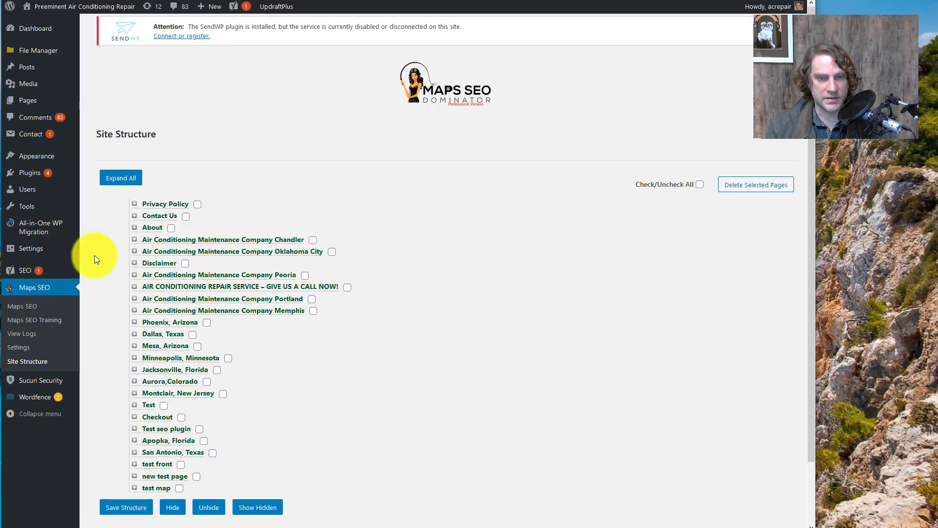
Step: Hide the Privacy Policy, Contact Us, About, Disclaimer, Test, Checkout, Test seo plugin, test front, new test page and test map pages
{"action": "left_click", "coordinate": [197, 204]}
{"action": "left_click", "coordinate": [186, 216]}
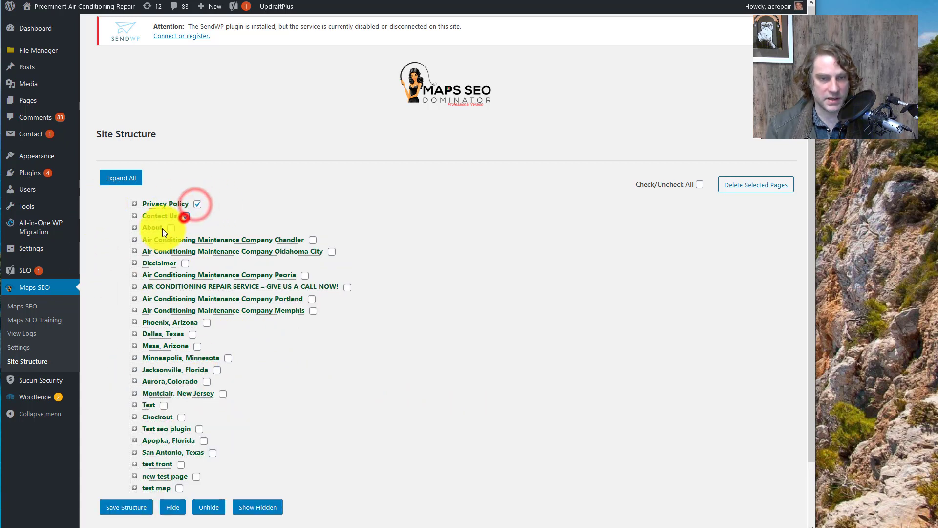
{"action": "left_click", "coordinate": [171, 228]}
{"action": "left_click", "coordinate": [185, 264]}
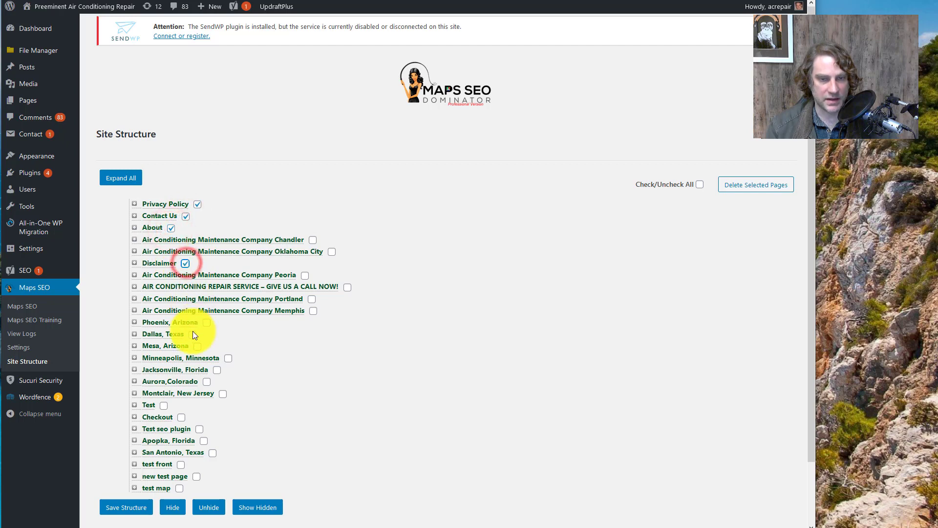
{"action": "left_click", "coordinate": [164, 405]}
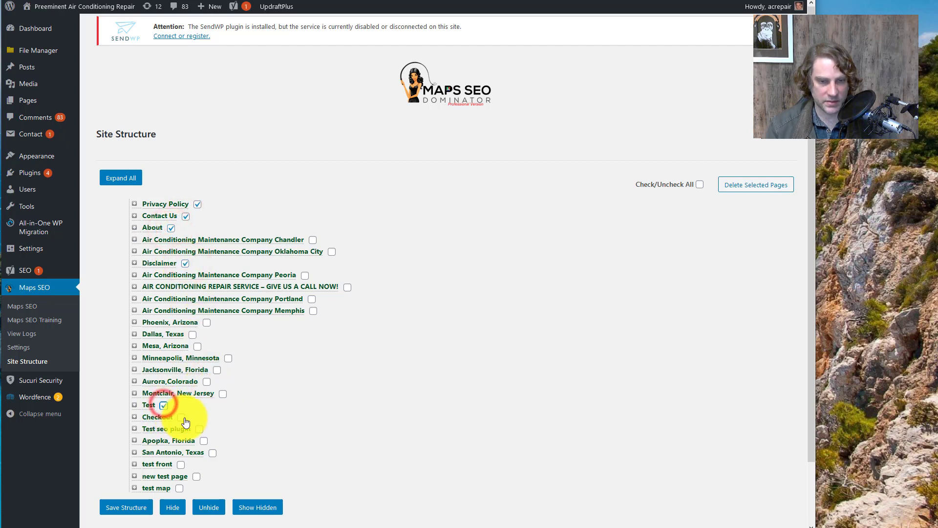
{"action": "left_click", "coordinate": [181, 417]}
{"action": "left_click", "coordinate": [199, 429]}
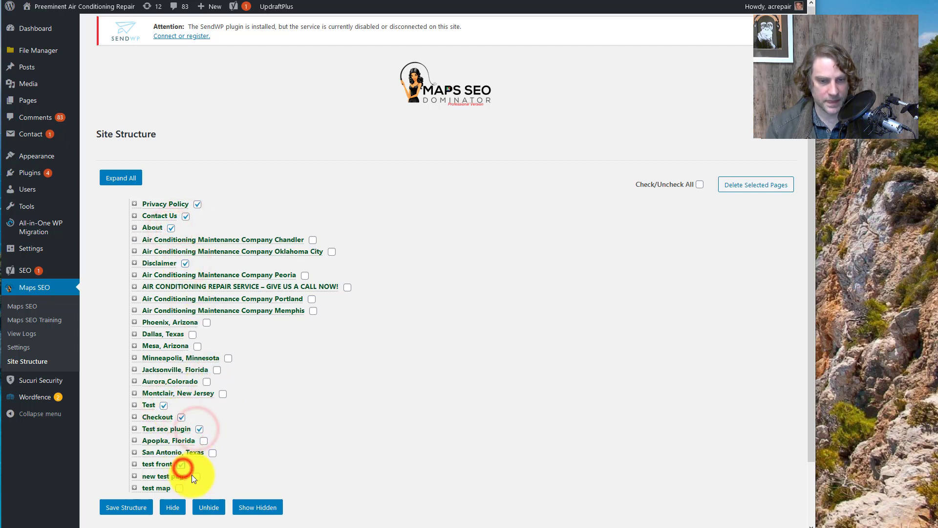
{"action": "left_click", "coordinate": [181, 464]}
{"action": "left_click", "coordinate": [196, 477]}
{"action": "left_click", "coordinate": [180, 489]}
{"action": "left_click", "coordinate": [173, 509]}
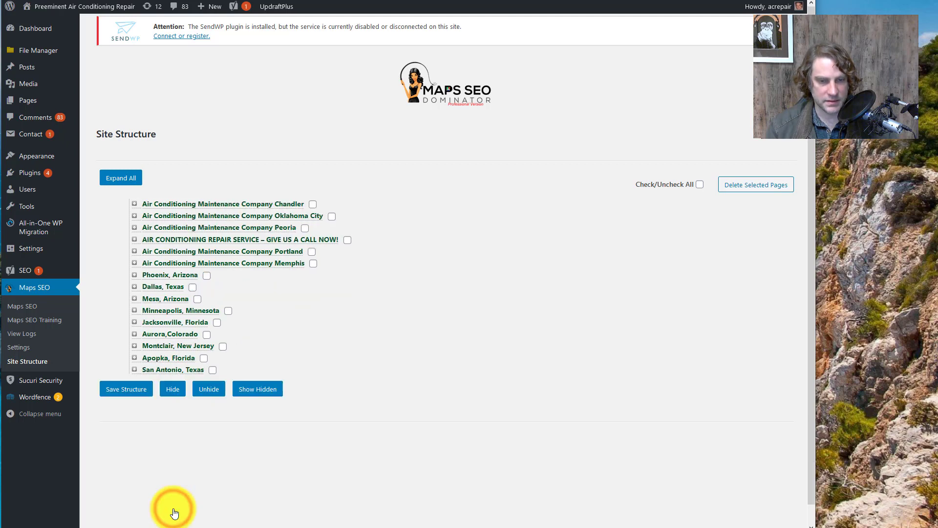
Step: Expand the whole site structure and view the parent choices for the air conditioning contractor page under Phoenix, Arizona
{"action": "left_click", "coordinate": [112, 178]}
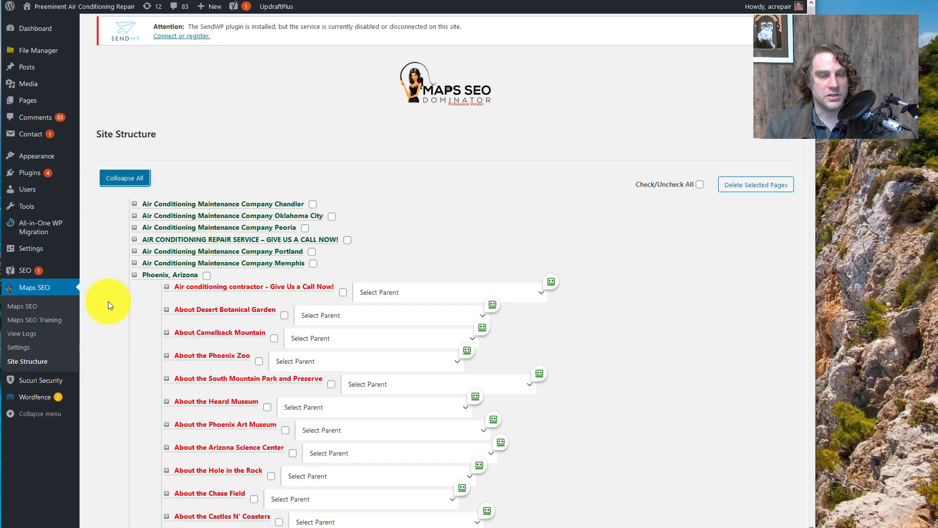
{"action": "scroll", "coordinate": [110, 300], "scroll_direction": "down", "scroll_amount": 3}
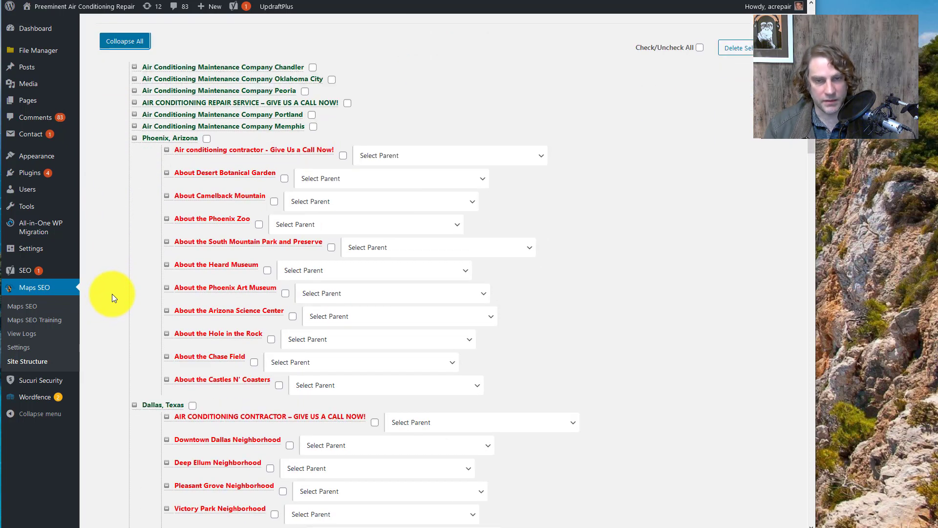
{"action": "left_click", "coordinate": [418, 156]}
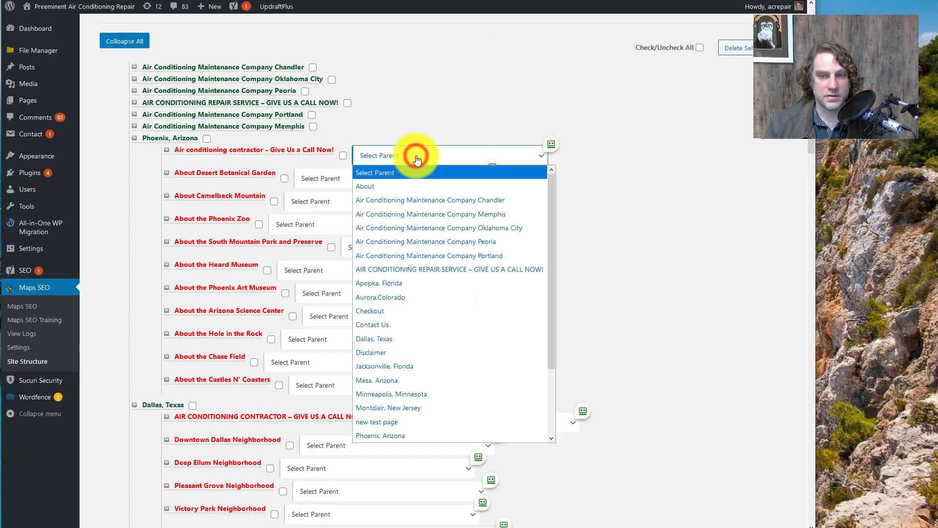
{"action": "left_click", "coordinate": [625, 241]}
{"action": "scroll", "coordinate": [335, 161], "scroll_direction": "down", "scroll_amount": 6}
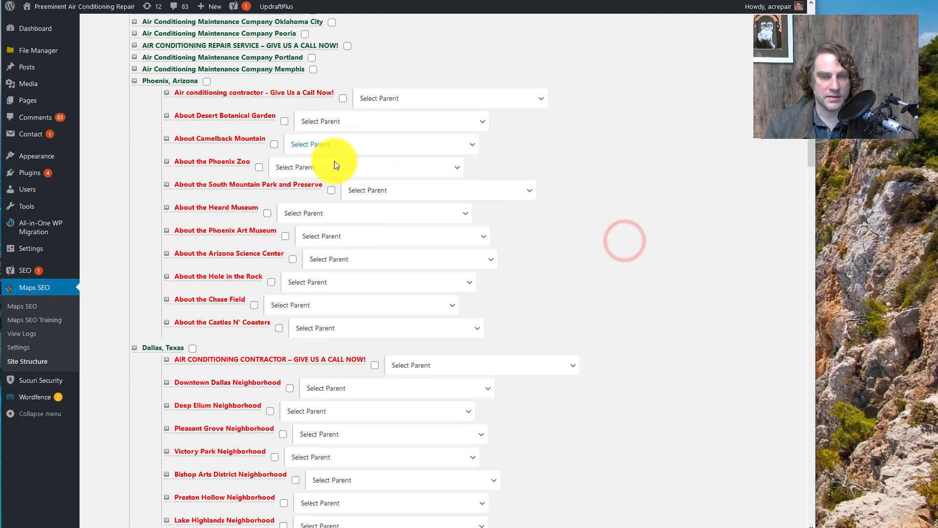
Step: Collapse the Phoenix, Arizona, Dallas, Texas and Mesa, Arizona branches of the site structure
{"action": "scroll", "coordinate": [129, 166], "scroll_direction": "up", "scroll_amount": 3}
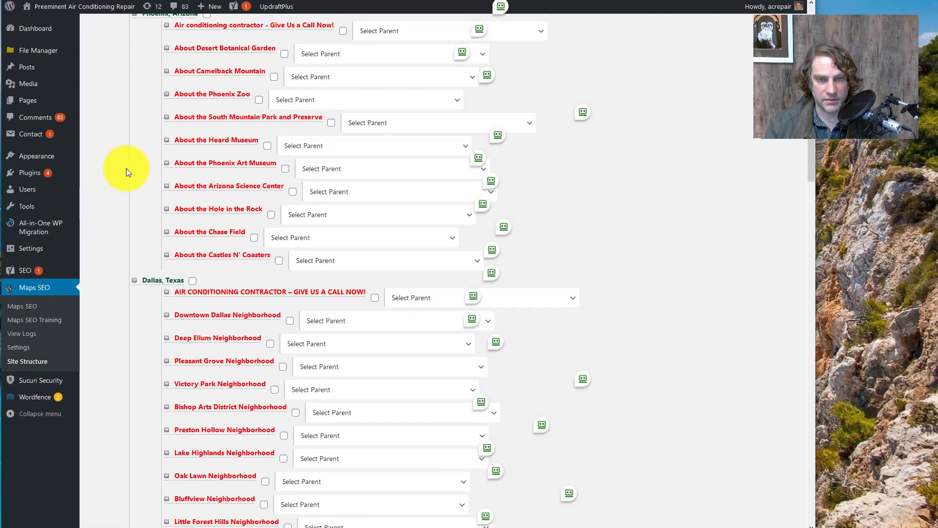
{"action": "scroll", "coordinate": [127, 168], "scroll_direction": "up", "scroll_amount": 3}
{"action": "left_click", "coordinate": [133, 176]}
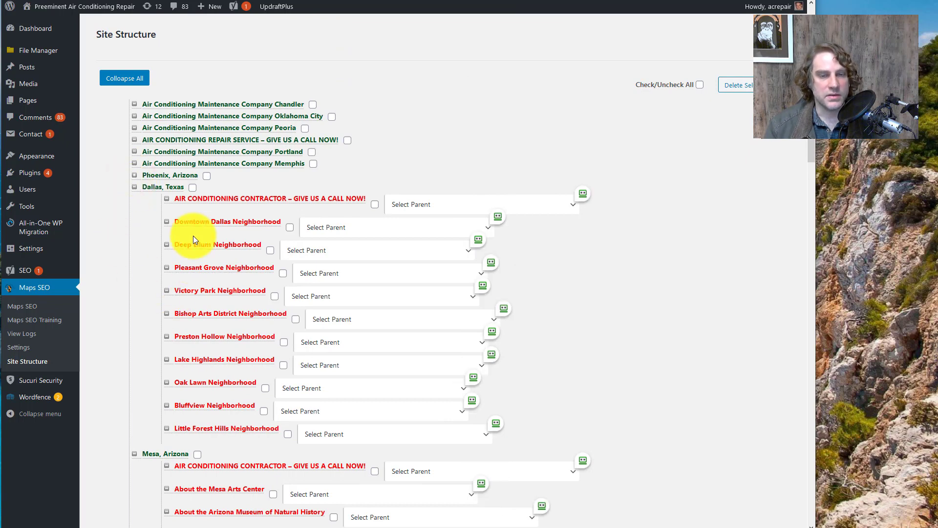
{"action": "left_click", "coordinate": [134, 187]}
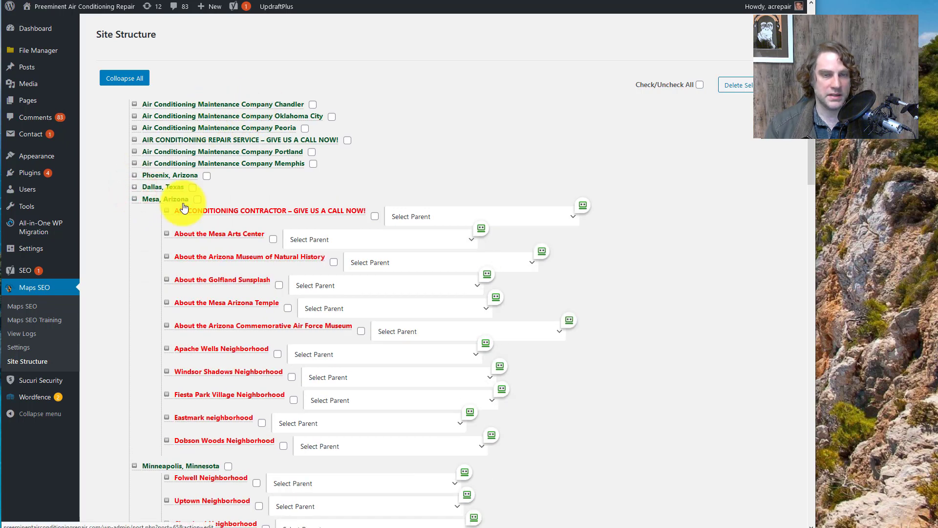
{"action": "left_click", "coordinate": [134, 199]}
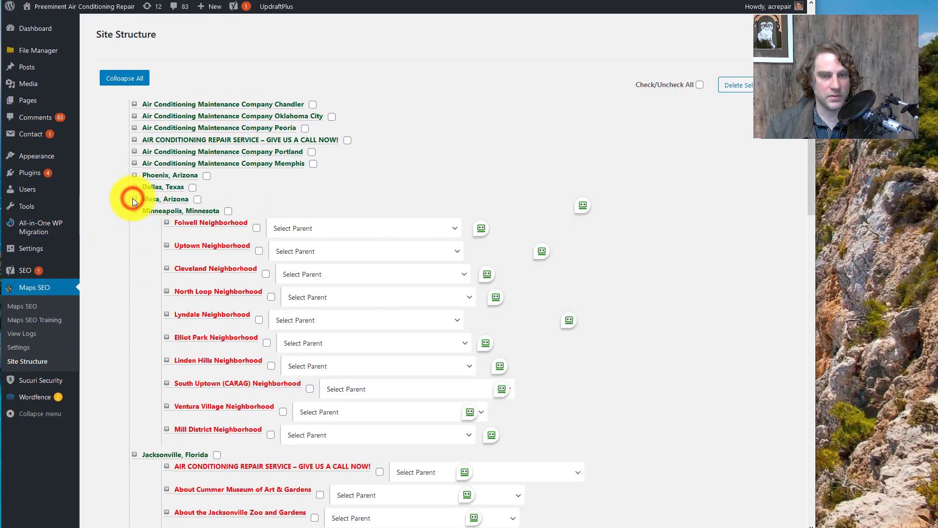
Step: Collapse the Minneapolis, Jacksonville, Aurora, Montclair, Apopka and San Antonio branches of the site structure
{"action": "left_click", "coordinate": [134, 211]}
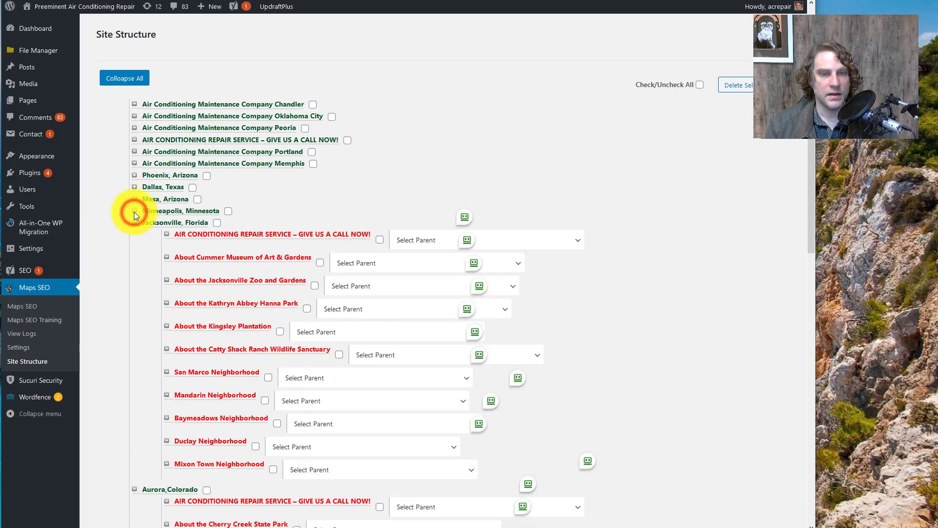
{"action": "left_click", "coordinate": [134, 223]}
{"action": "left_click", "coordinate": [133, 234]}
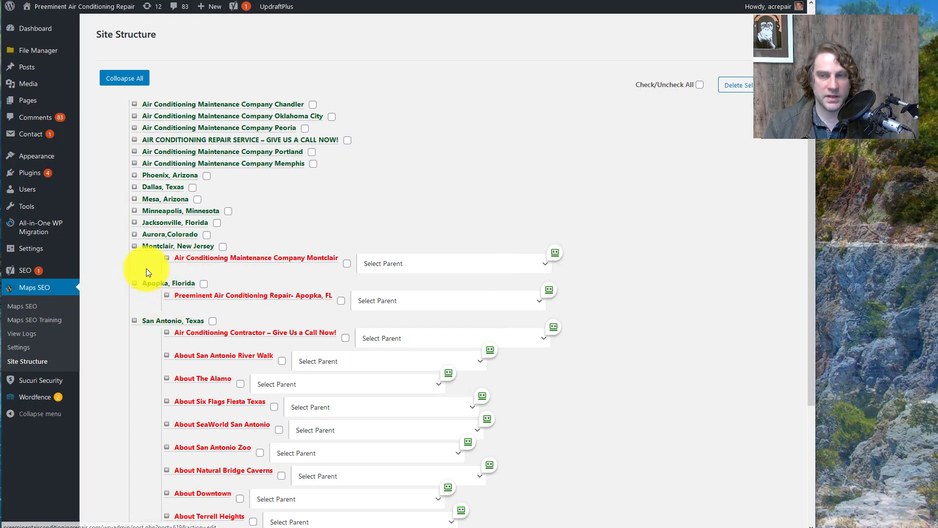
{"action": "left_click", "coordinate": [135, 246]}
{"action": "left_click", "coordinate": [134, 257]}
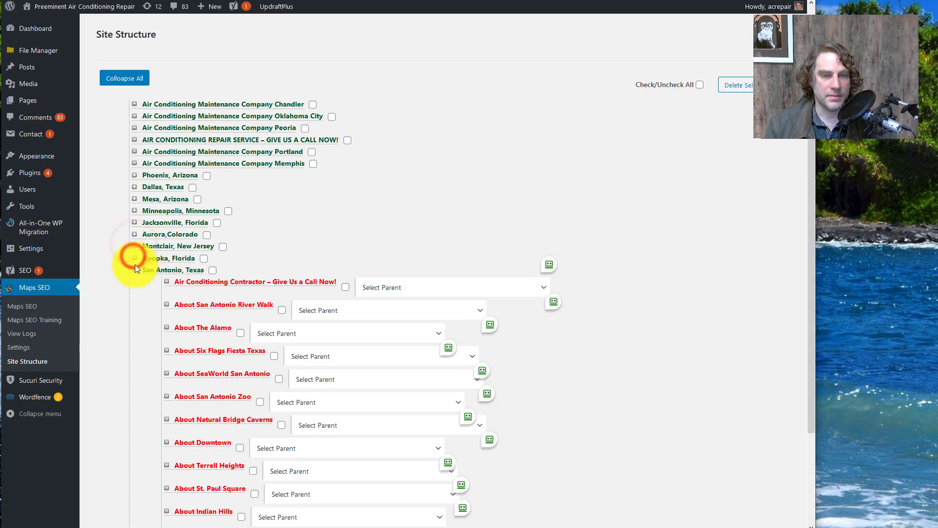
{"action": "left_click", "coordinate": [134, 268]}
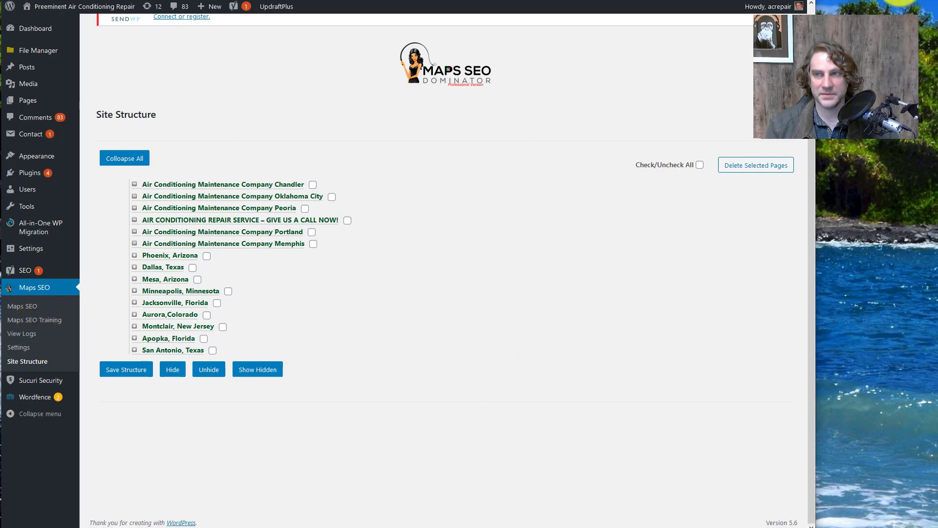
Step: Open the Air Conditioning Maintenance Company Chandler page for editing from the site structure, and return to the Site Structure page
{"action": "left_click", "coordinate": [214, 185]}
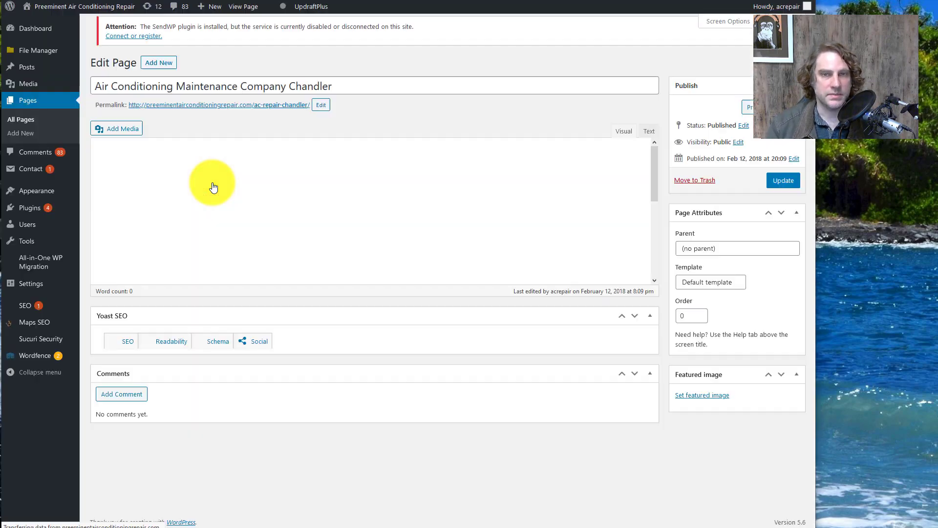
{"action": "key", "text": "alt+Left"}
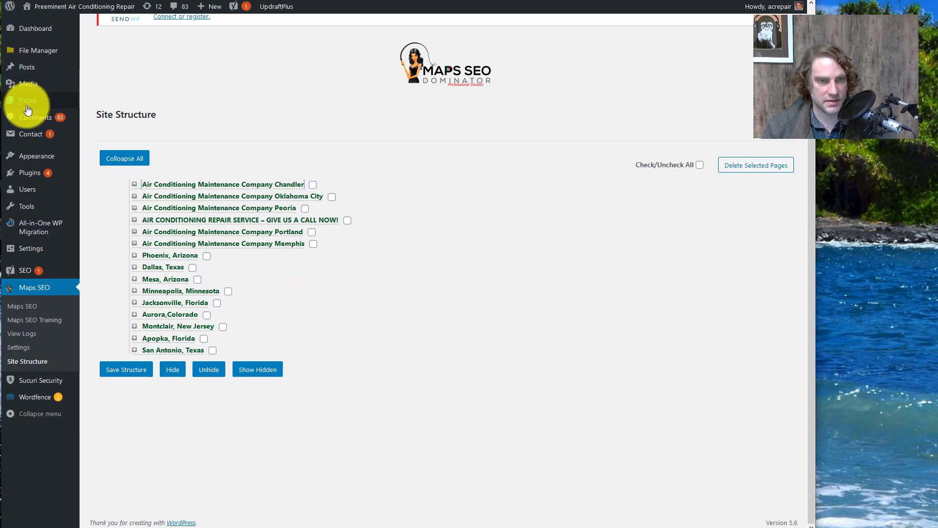
{"action": "mouse_move", "coordinate": [25, 100]}
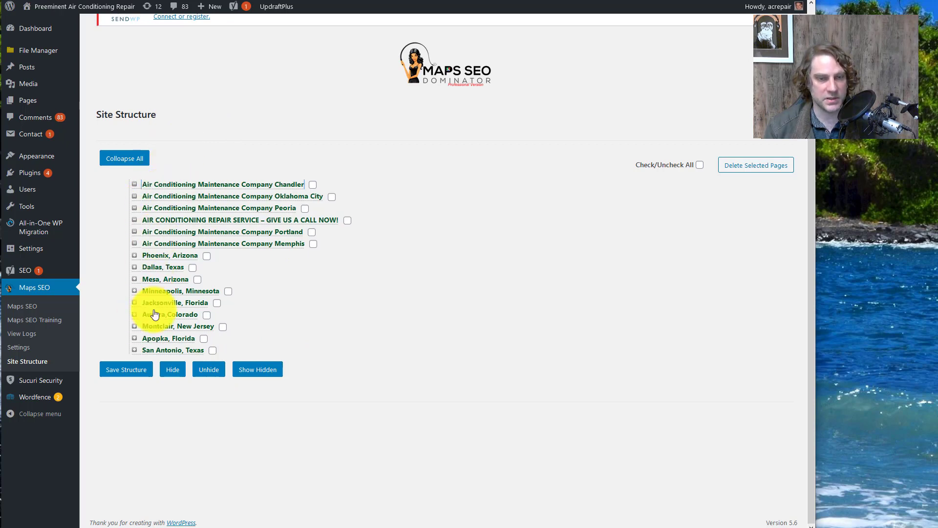
Step: Expand the Dallas, Texas branch of the site structure and collapse it again
{"action": "left_click", "coordinate": [135, 268]}
{"action": "left_click", "coordinate": [135, 269]}
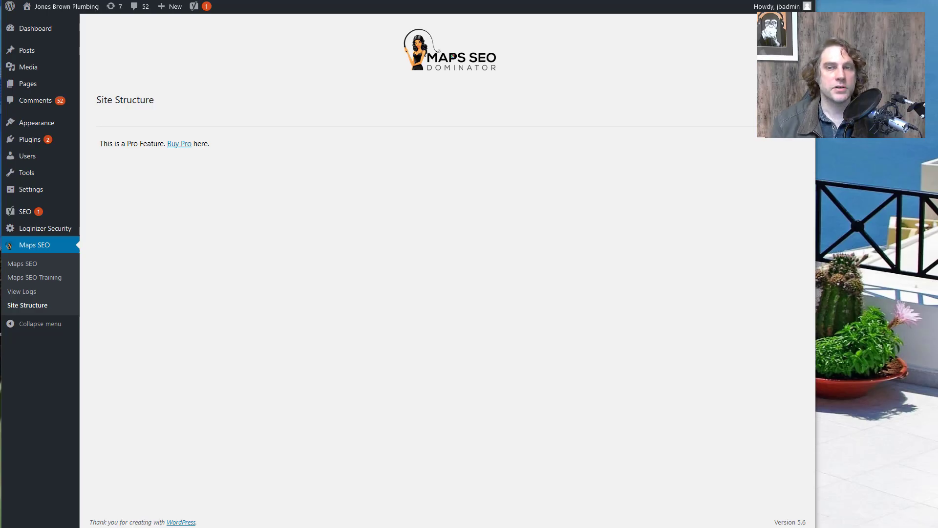
Step: Switch to the sales page for the Maps SEO Dominator Plugin Pro version
{"action": "key", "text": "ctrl+Tab"}
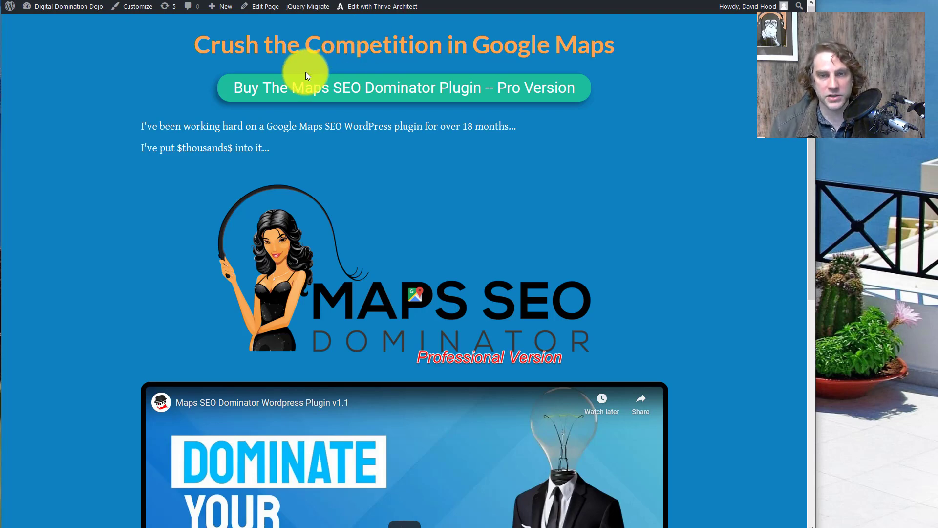